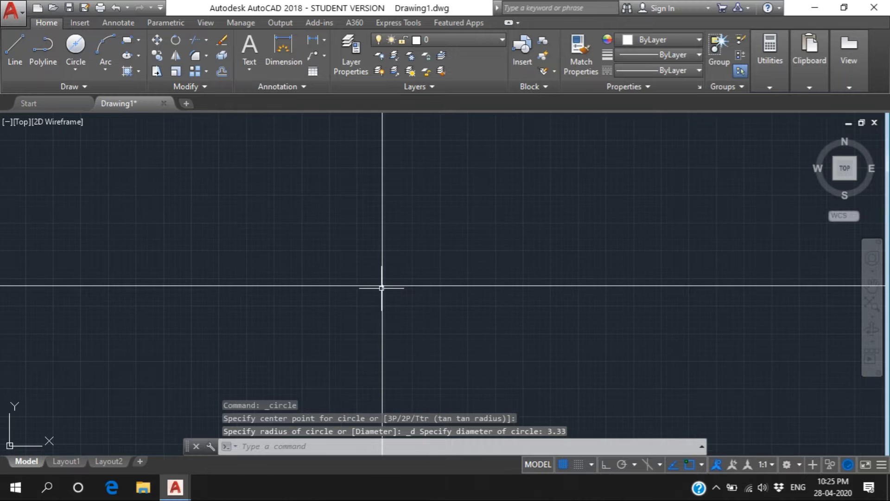
- Draw a circle of diameter 2.57 centred on the centerline intersection, inside the existing circle
{"action": "scroll", "coordinate": [309, 285], "scroll_direction": "up", "scroll_amount": 3}
{"action": "scroll", "coordinate": [596, 317], "scroll_direction": "up", "scroll_amount": 3}
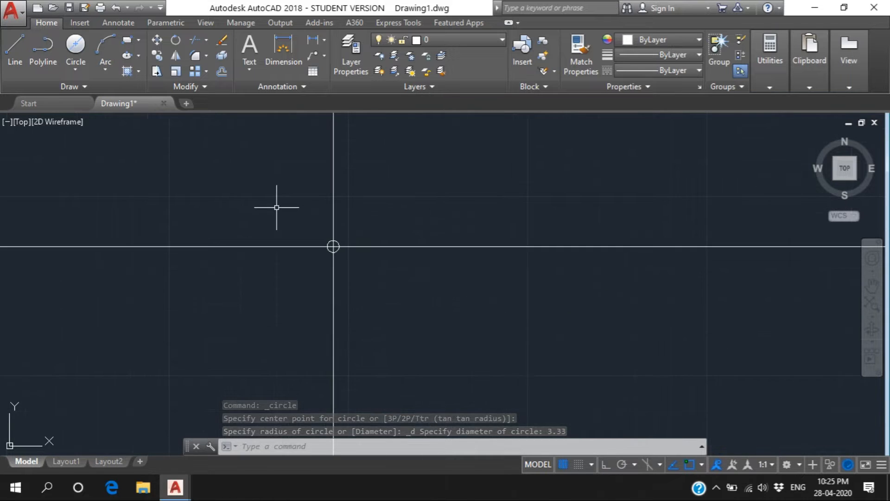
{"action": "scroll", "coordinate": [279, 205], "scroll_direction": "up", "scroll_amount": 3}
{"action": "scroll", "coordinate": [424, 351], "scroll_direction": "up", "scroll_amount": 2}
{"action": "scroll", "coordinate": [425, 351], "scroll_direction": "up", "scroll_amount": 2}
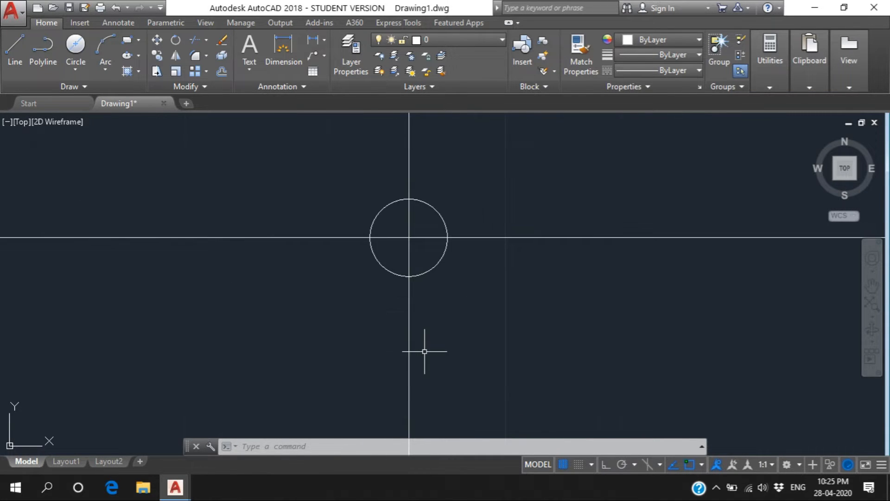
{"action": "scroll", "coordinate": [309, 198], "scroll_direction": "up", "scroll_amount": 4}
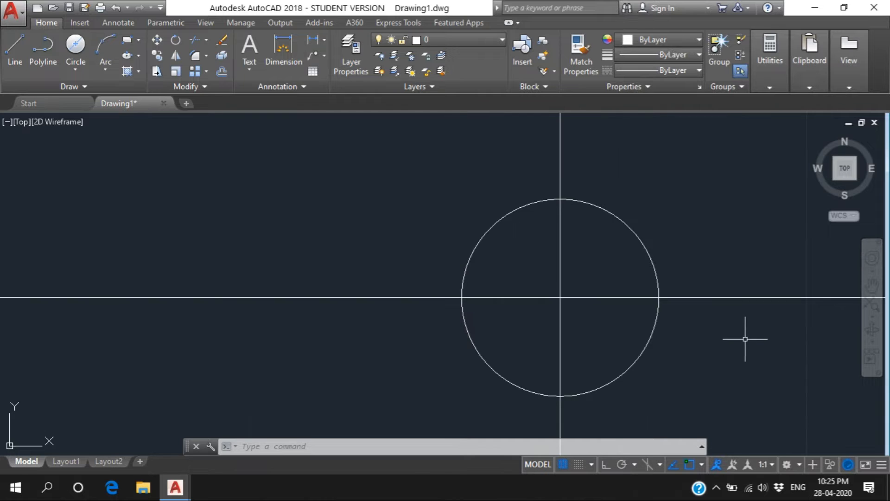
{"action": "scroll", "coordinate": [745, 338], "scroll_direction": "up", "scroll_amount": 2}
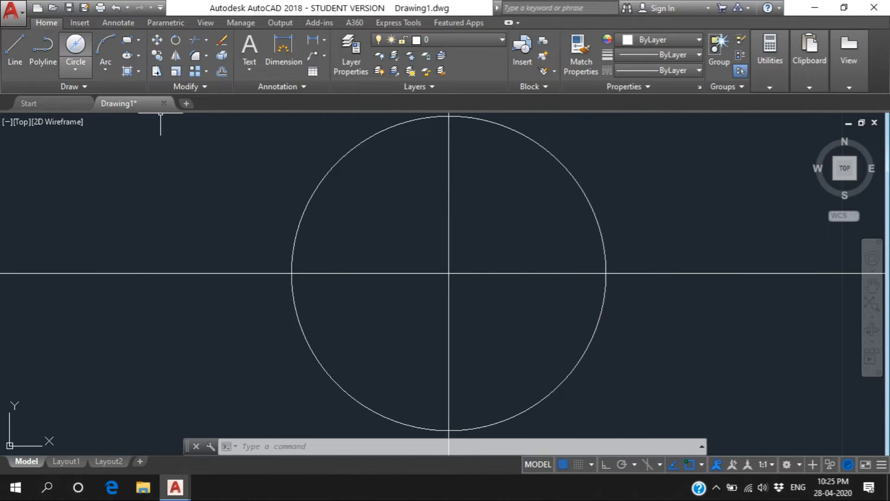
{"action": "left_click", "coordinate": [75, 70]}
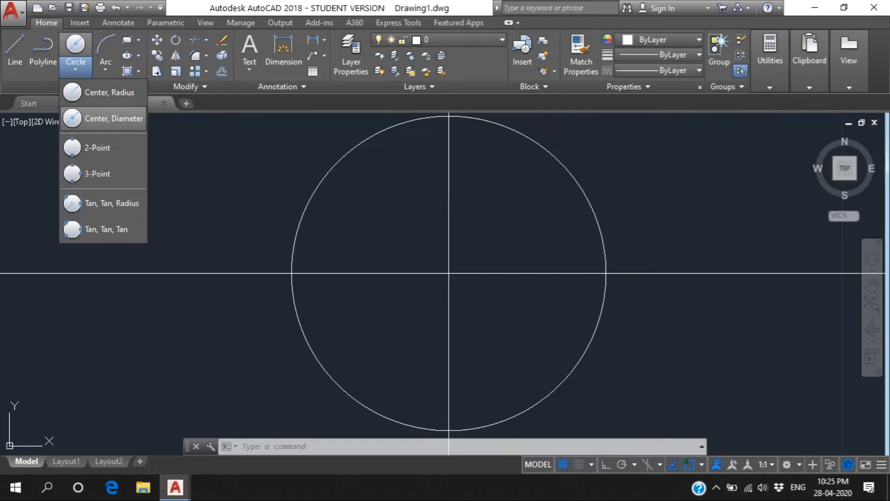
{"action": "left_click", "coordinate": [113, 118]}
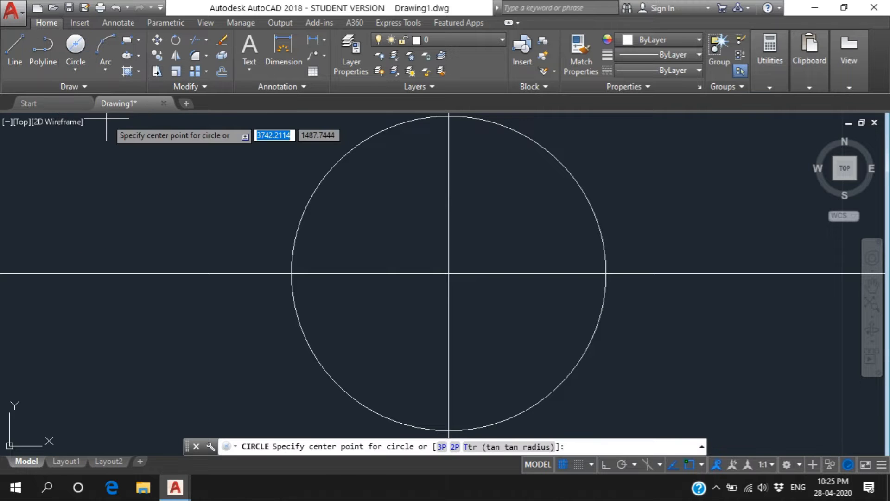
{"action": "left_click", "coordinate": [449, 273]}
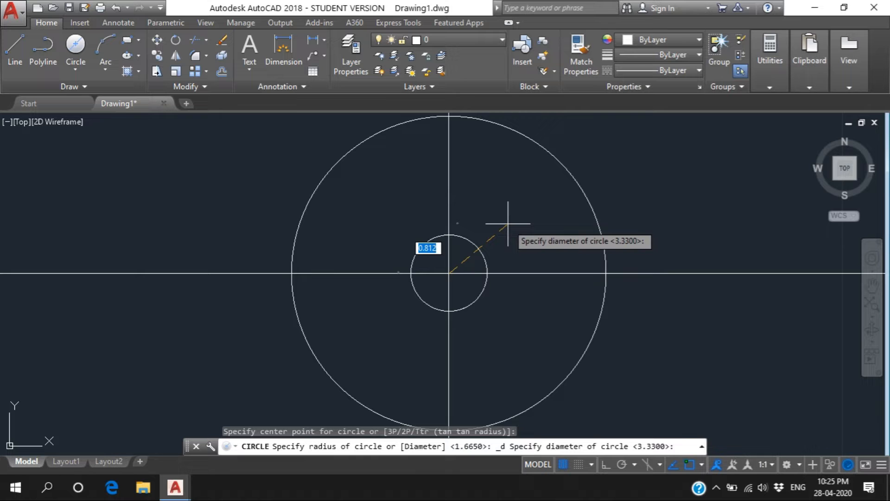
{"action": "key", "text": "Return"}
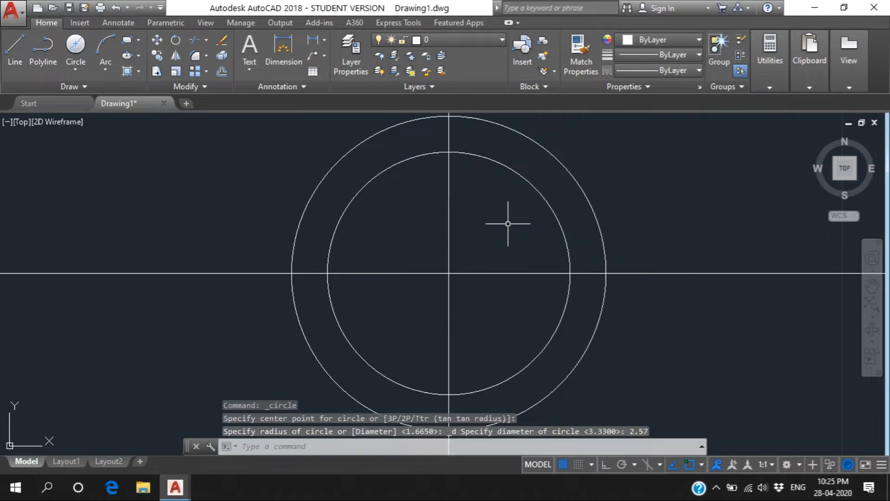
- Draw another concentric circle with radius 1.5 at the centerline intersection
{"action": "left_click", "coordinate": [75, 70]}
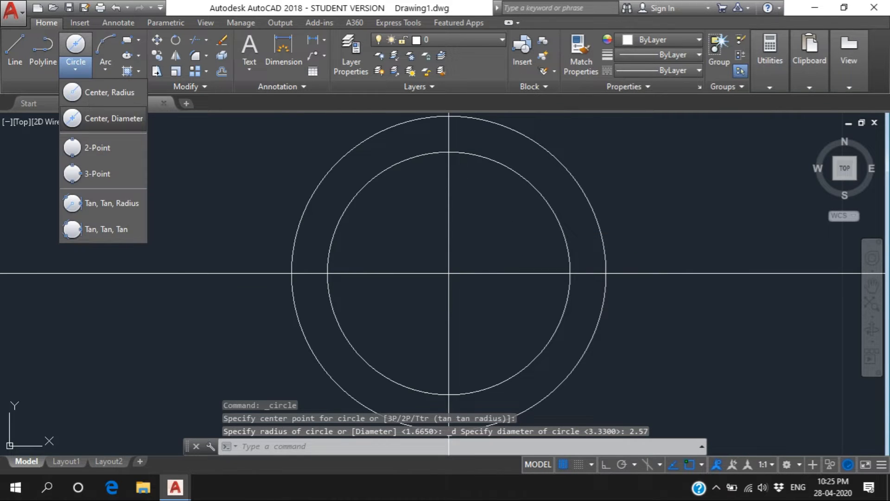
{"action": "left_click", "coordinate": [107, 92]}
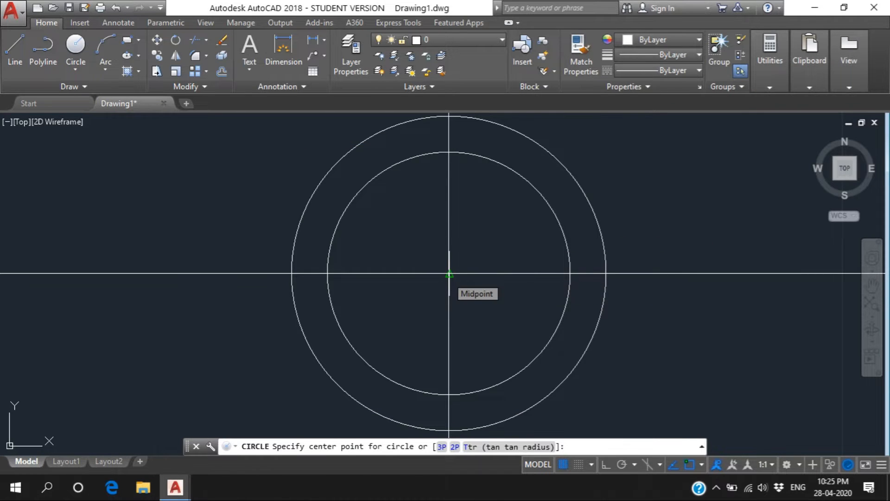
{"action": "left_click", "coordinate": [449, 275]}
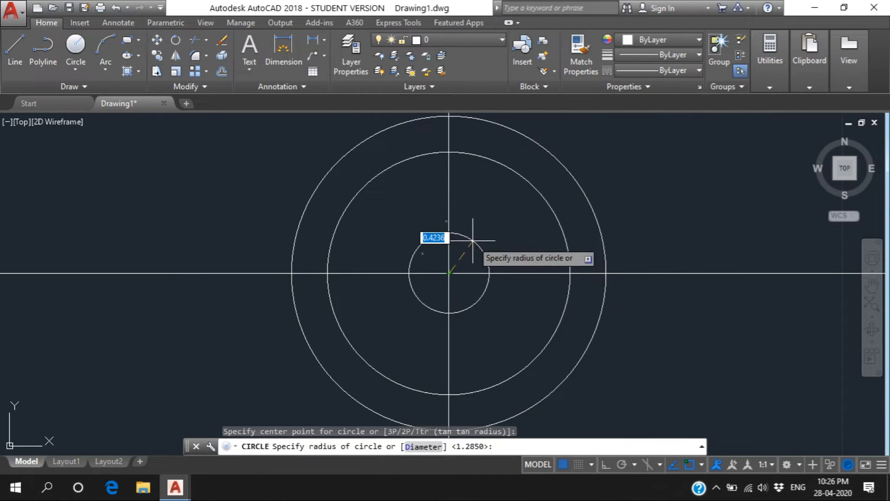
{"action": "type", "text": "1.5"}
{"action": "key", "text": "Return"}
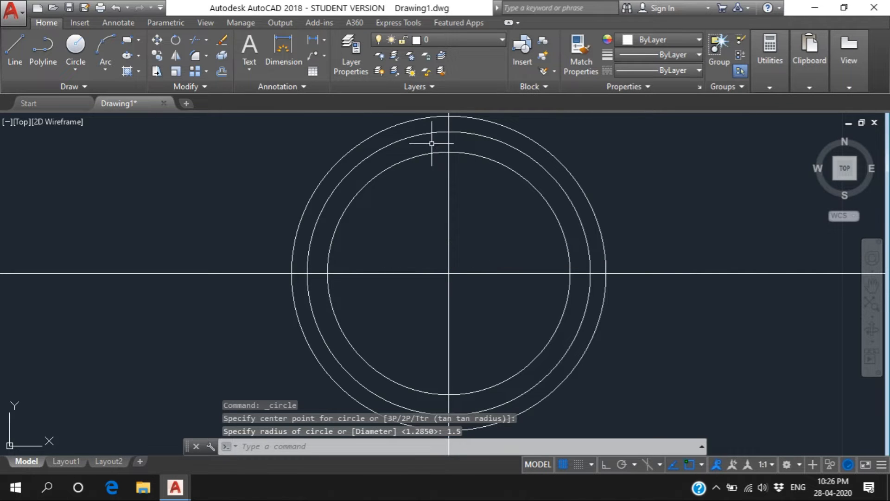
{"action": "key", "text": "Escape"}
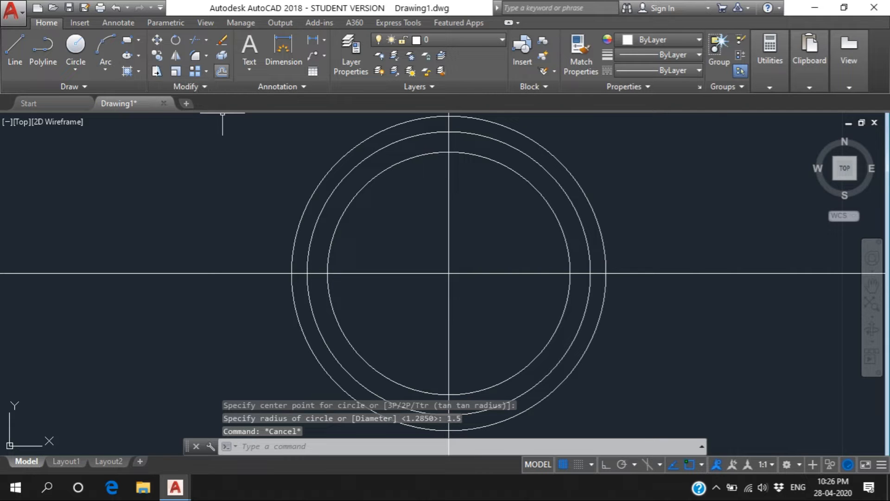
- Offset the horizontal centerline by .047 both above and below
{"action": "left_click", "coordinate": [222, 71]}
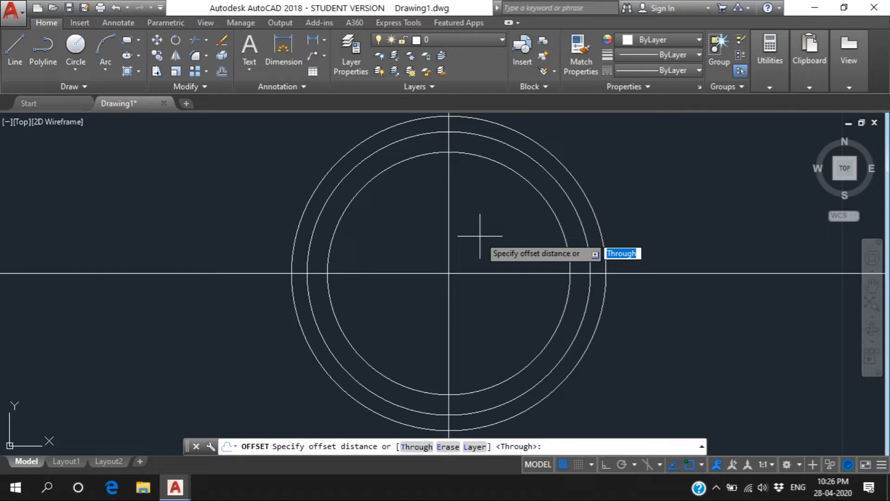
{"action": "type", "text": ".047"}
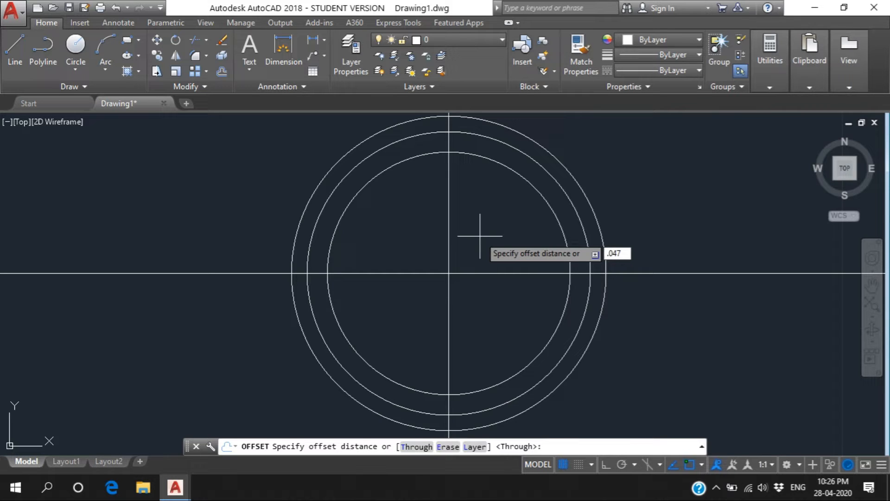
{"action": "key", "text": "Return"}
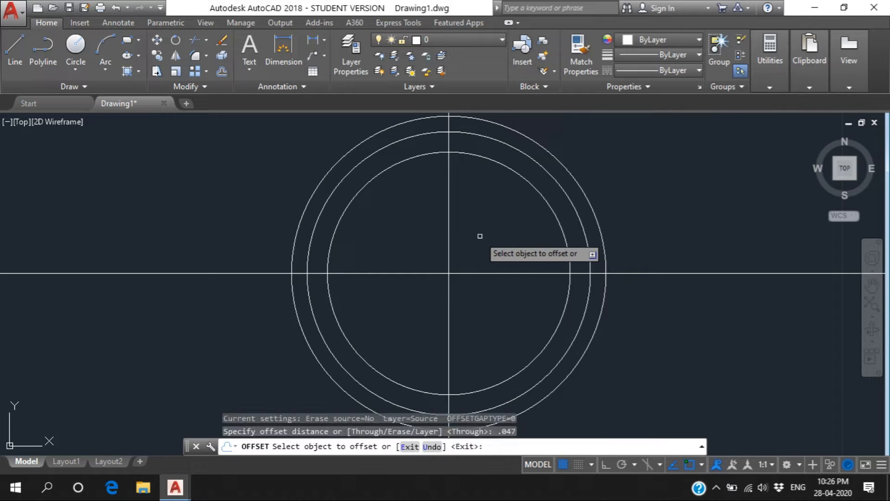
{"action": "left_click", "coordinate": [478, 274]}
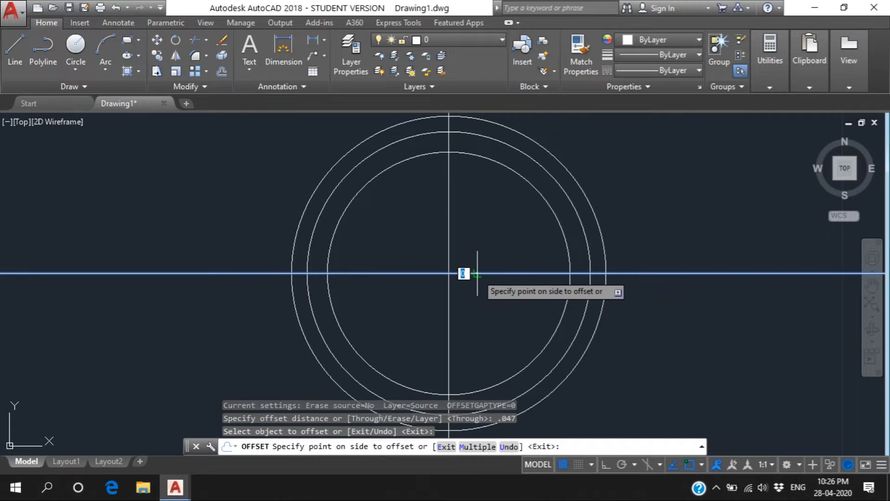
{"action": "left_click", "coordinate": [484, 263]}
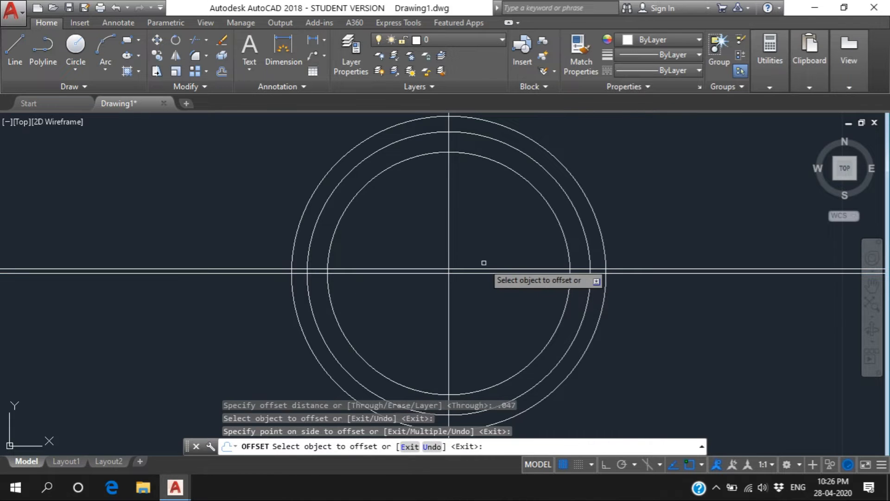
{"action": "left_click", "coordinate": [469, 272]}
{"action": "left_click", "coordinate": [481, 283]}
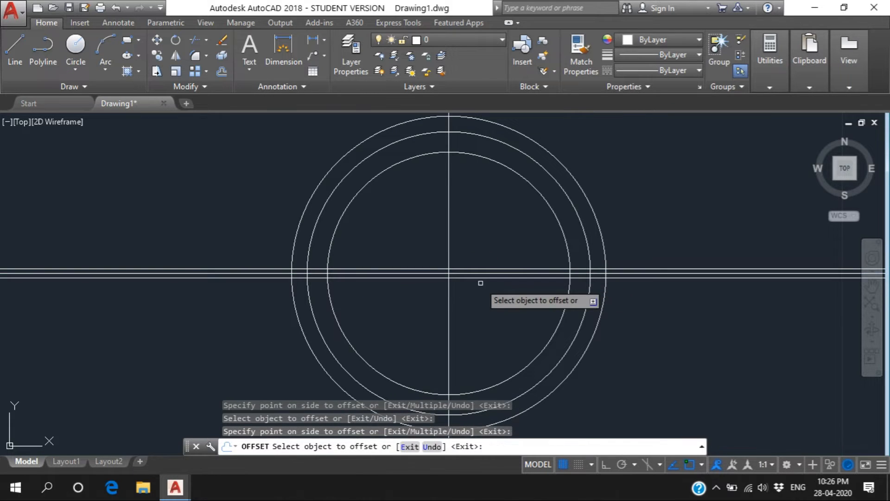
{"action": "key", "text": "Escape"}
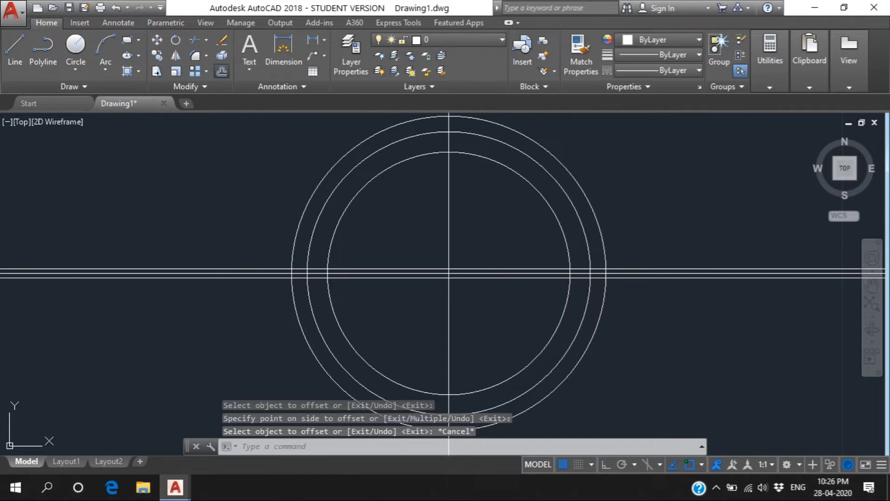
- Offset the horizontal centerline by .130 both above and below
{"action": "left_click", "coordinate": [222, 71]}
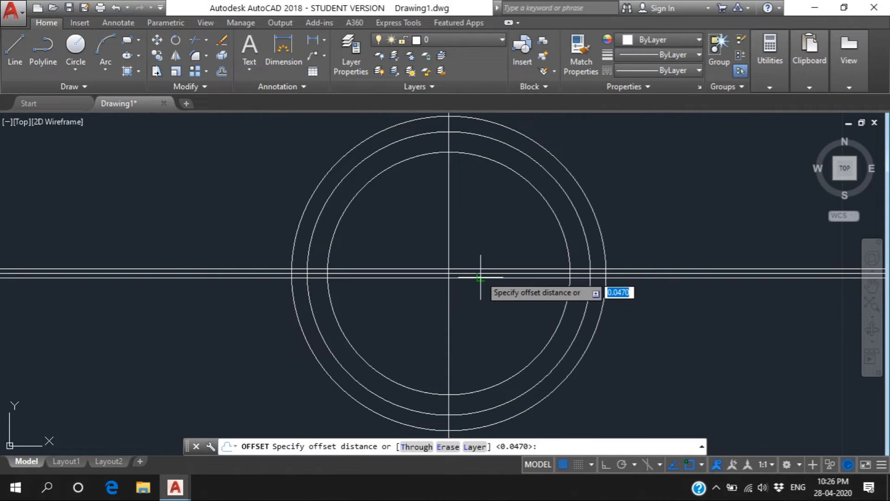
{"action": "type", "text": ".130"}
{"action": "key", "text": "Return"}
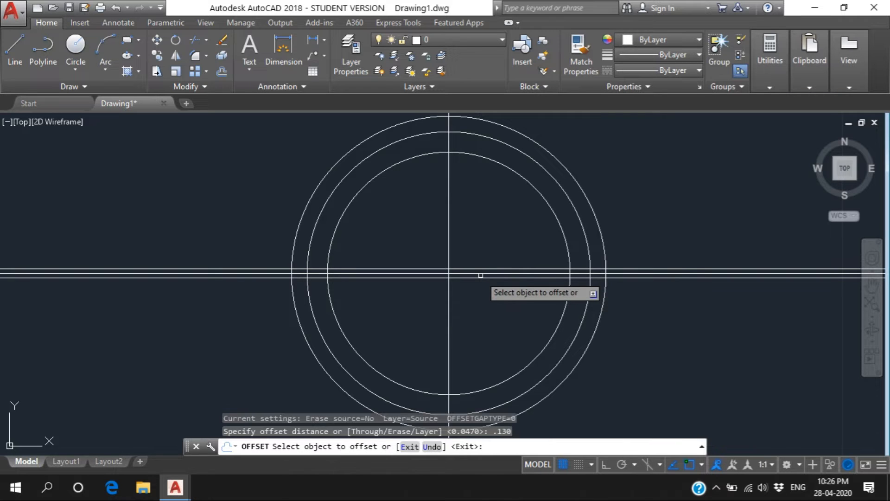
{"action": "scroll", "coordinate": [480, 276], "scroll_direction": "up", "scroll_amount": 4}
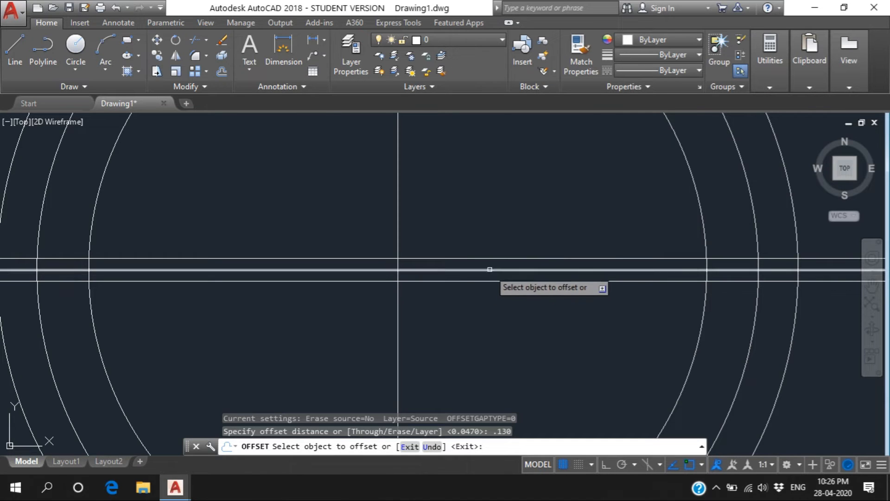
{"action": "left_click", "coordinate": [489, 270]}
{"action": "left_click", "coordinate": [491, 236]}
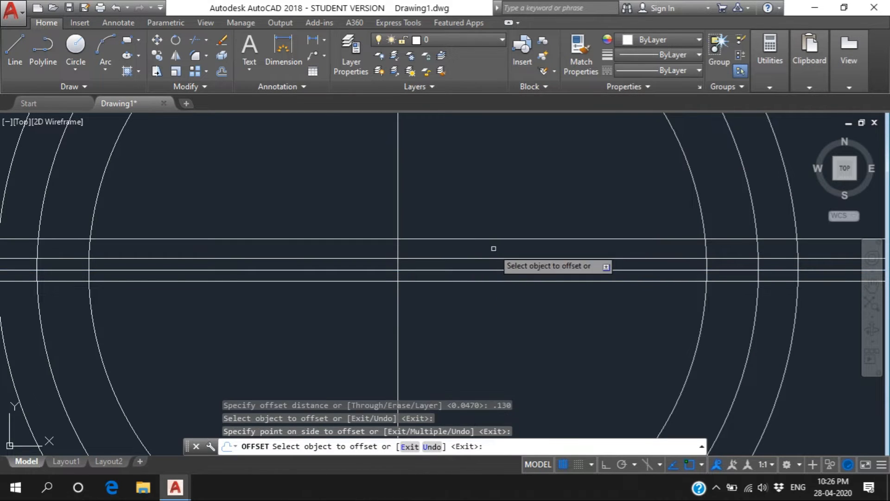
{"action": "left_click", "coordinate": [485, 270]}
{"action": "left_click", "coordinate": [489, 297]}
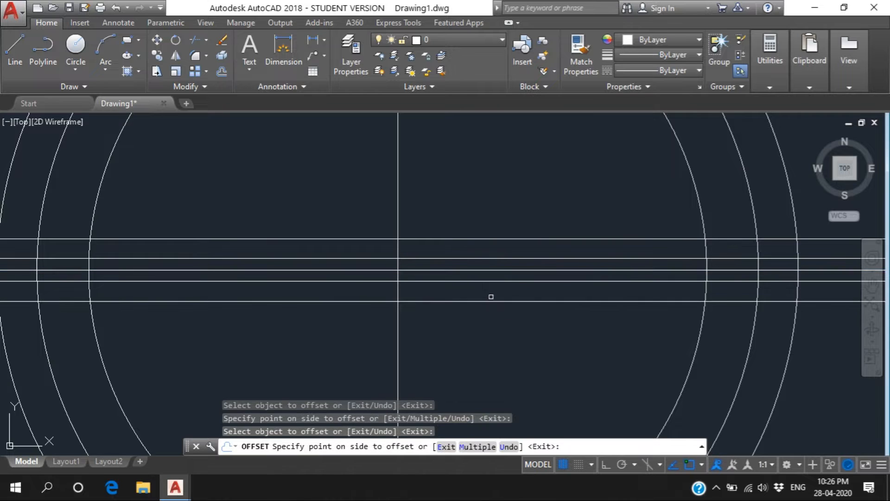
{"action": "key", "text": "Escape"}
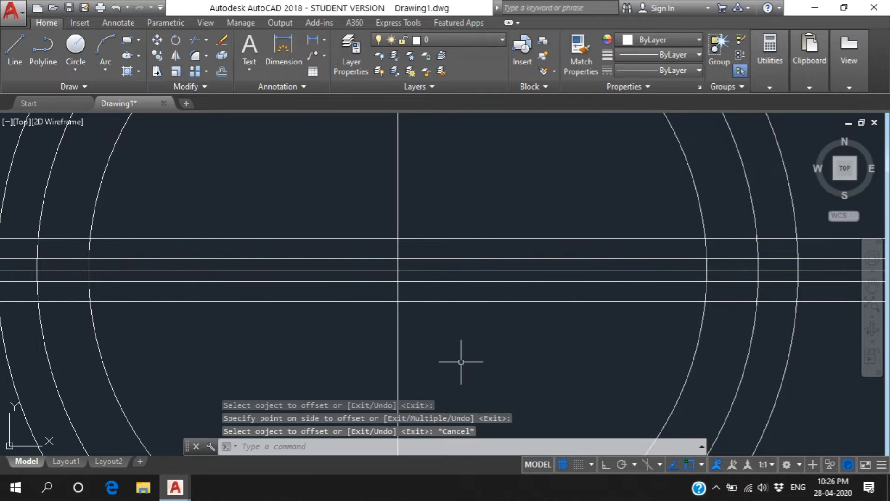
- Offset the vertical centerline by .107 to both its left and right sides
{"action": "scroll", "coordinate": [450, 315], "scroll_direction": "down", "scroll_amount": 2}
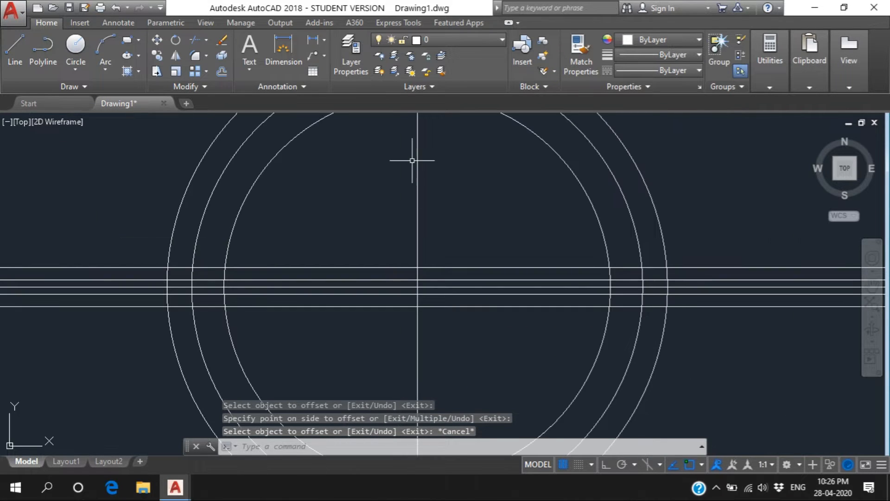
{"action": "left_click", "coordinate": [222, 71]}
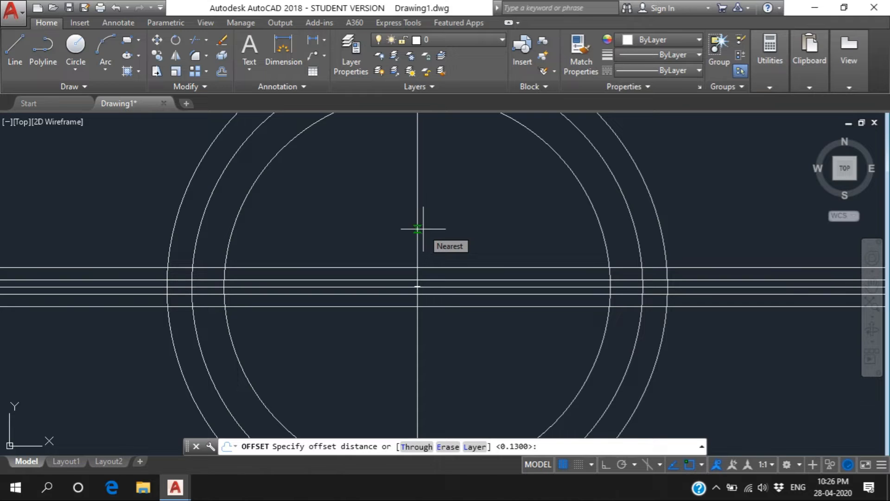
{"action": "type", "text": ".107"}
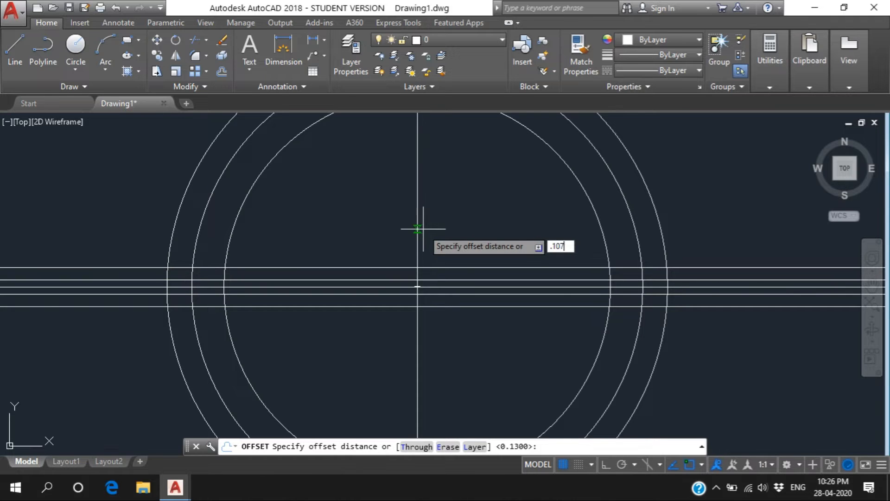
{"action": "key", "text": "Return"}
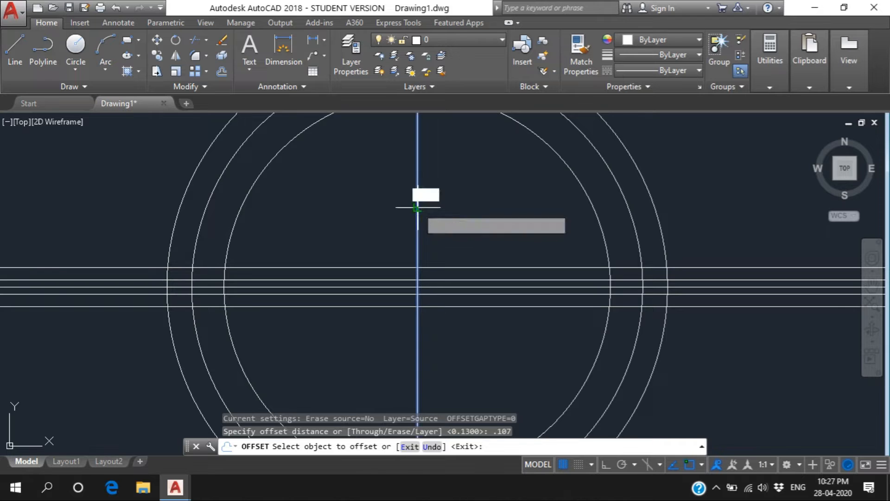
{"action": "left_click", "coordinate": [417, 208]}
{"action": "left_click", "coordinate": [391, 218]}
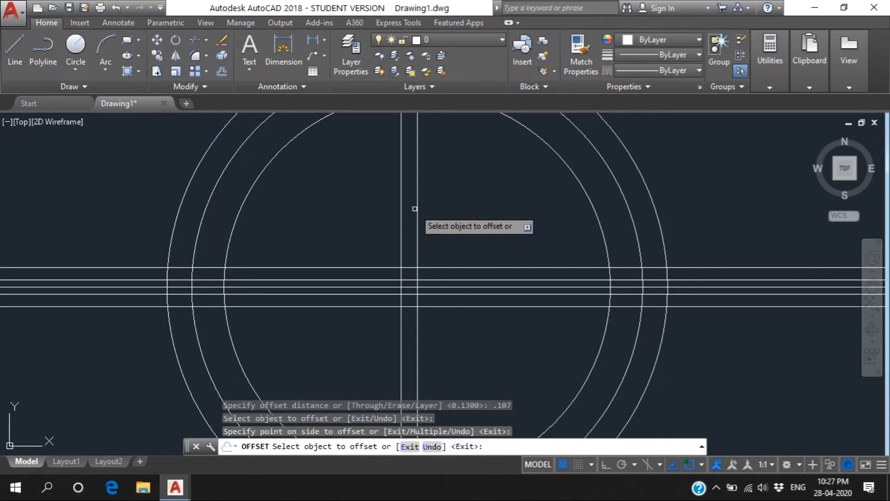
{"action": "left_click", "coordinate": [417, 199]}
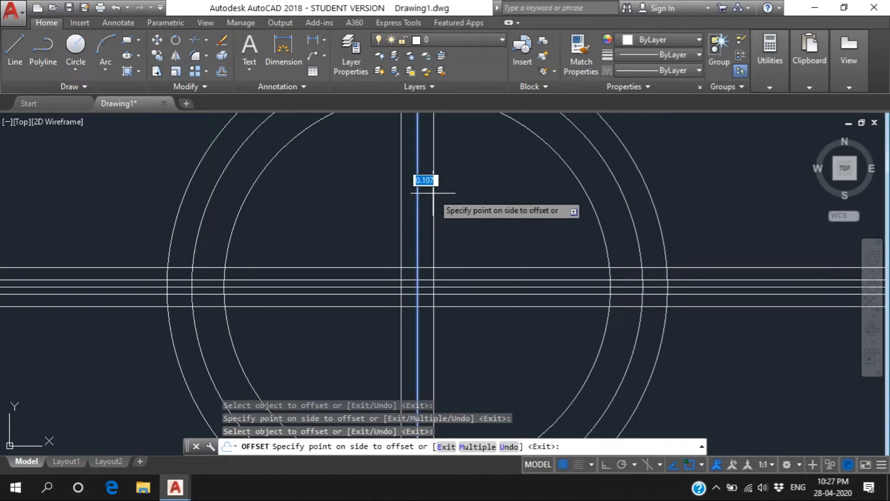
{"action": "left_click", "coordinate": [456, 186]}
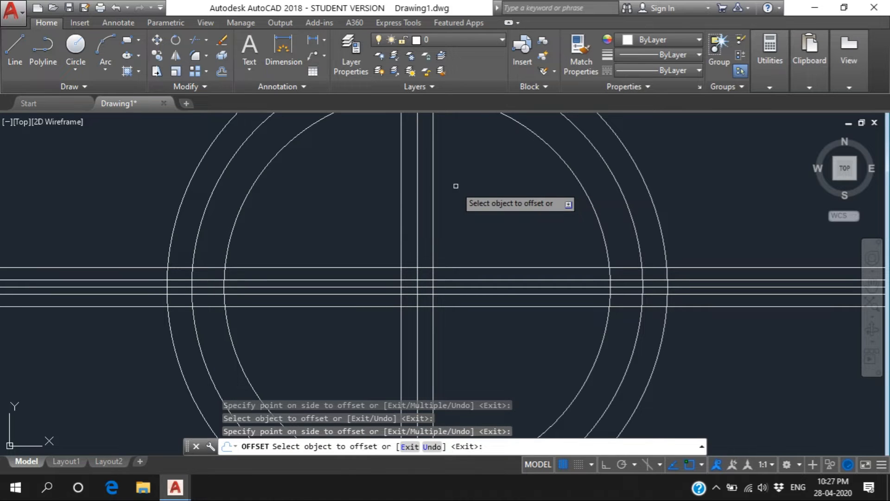
{"action": "key", "text": "Escape"}
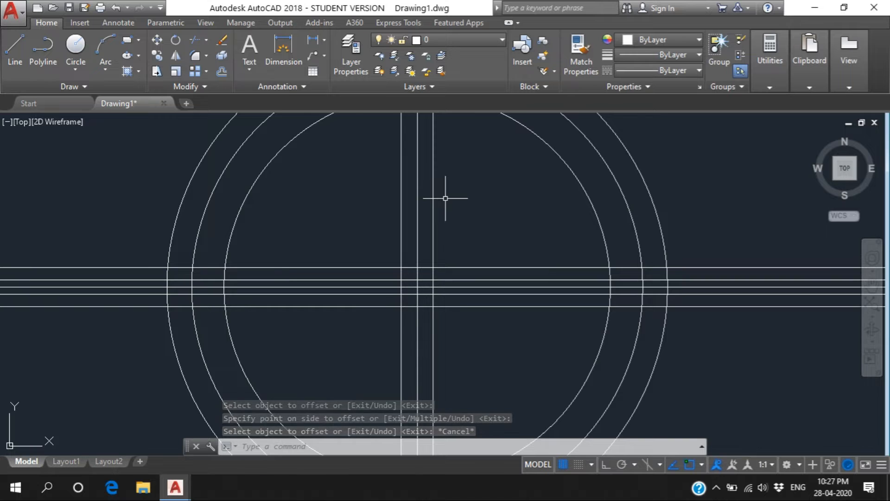
{"action": "scroll", "coordinate": [453, 192], "scroll_direction": "down", "scroll_amount": 2}
{"action": "key", "text": "Escape"}
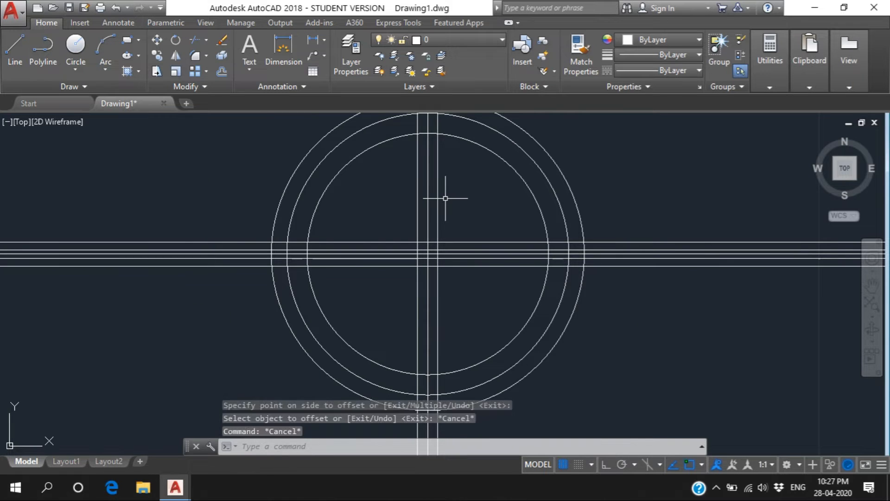
- Trim the innermost circle and delete its lower remainder, keeping only the short upper arc between the two offset vertical lines
{"action": "type", "text": "tr"}
{"action": "key", "text": "Return"}
{"action": "key", "text": "Return"}
{"action": "left_click", "coordinate": [489, 148]}
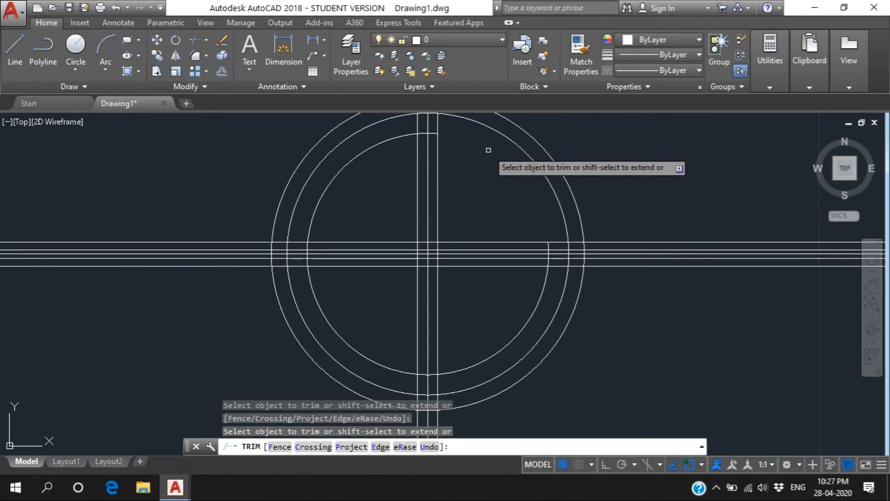
{"action": "left_click", "coordinate": [370, 148]}
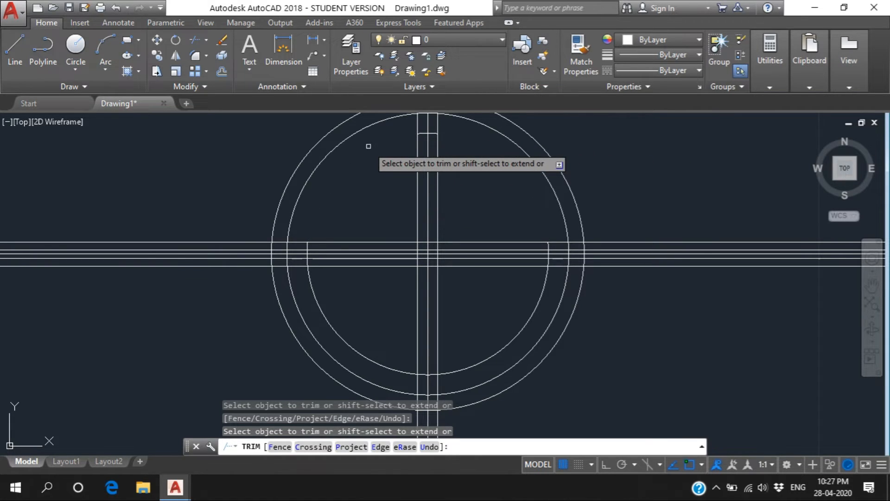
{"action": "key", "text": "Escape"}
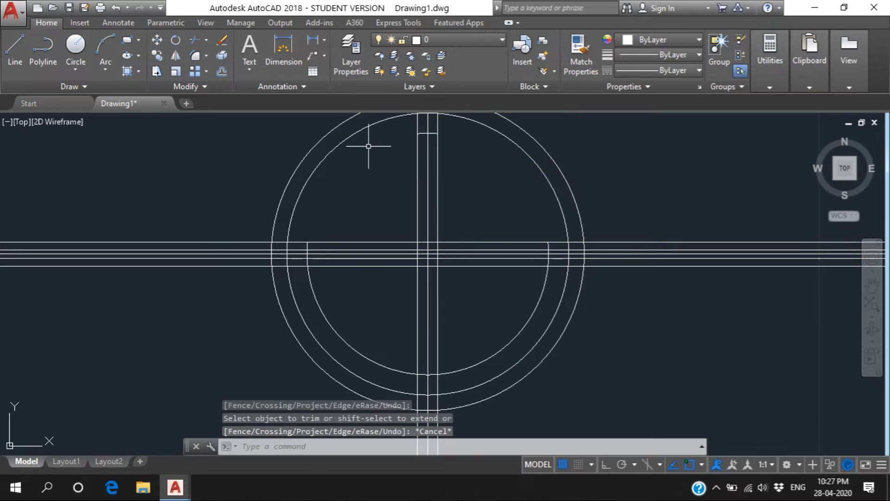
{"action": "left_click", "coordinate": [346, 342]}
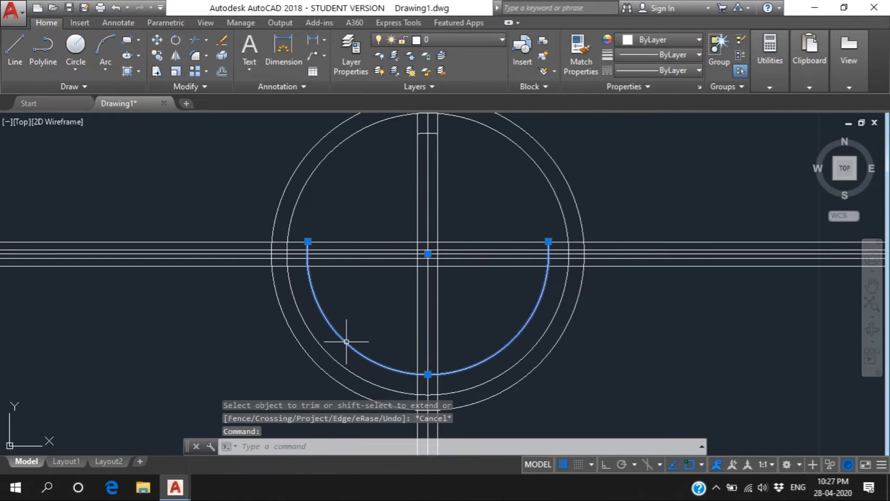
{"action": "key", "text": "Delete"}
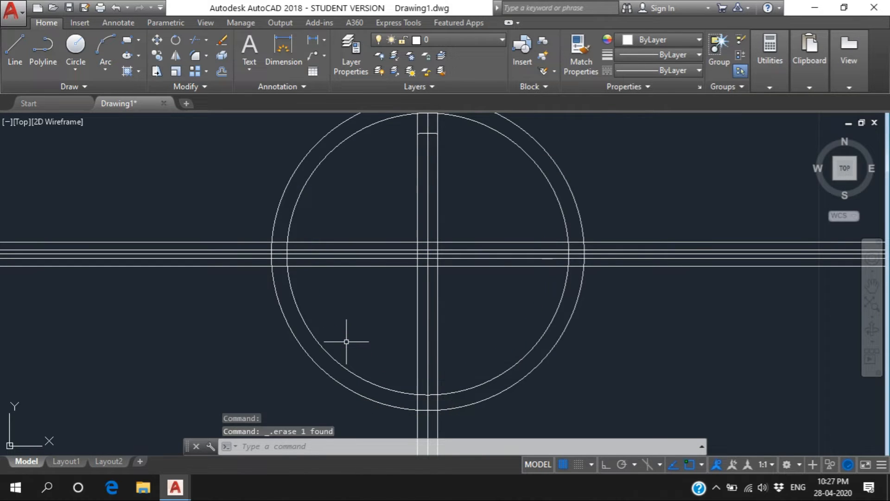
- Create a polar array of the short upper arc around the centerline intersection with 18 items filling 360 degrees
{"action": "left_click", "coordinate": [434, 133]}
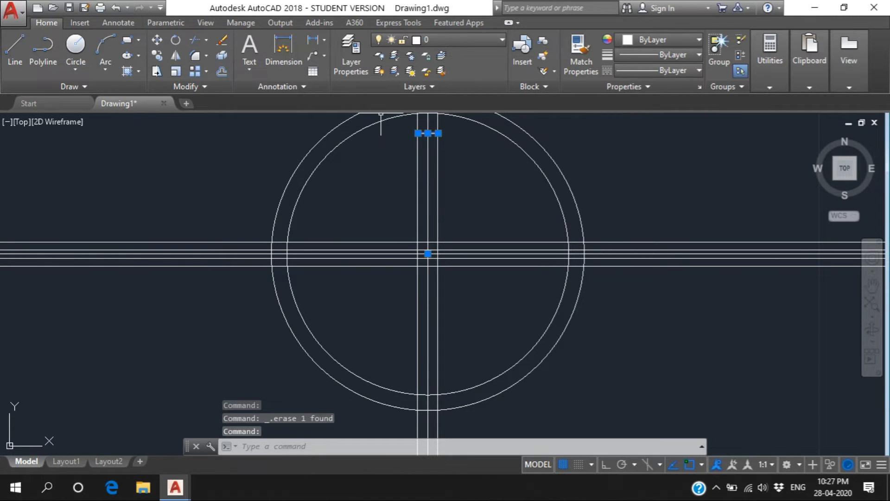
{"action": "left_click", "coordinate": [207, 70]}
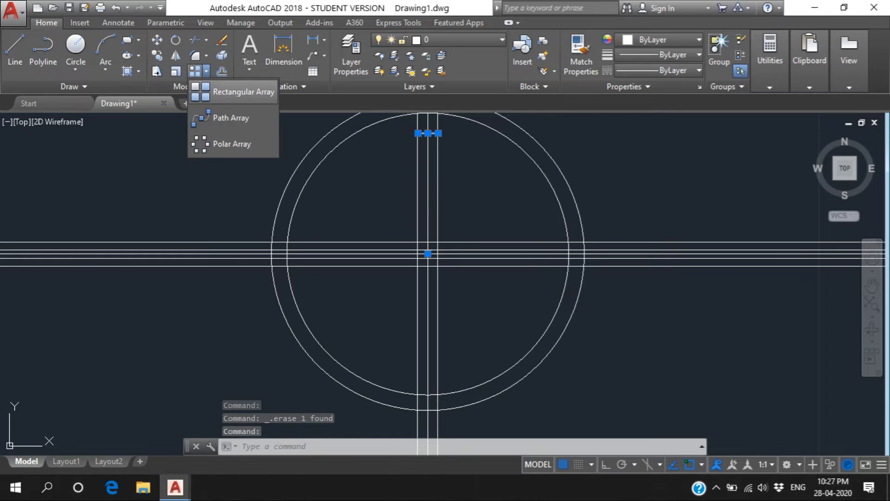
{"action": "left_click", "coordinate": [229, 143]}
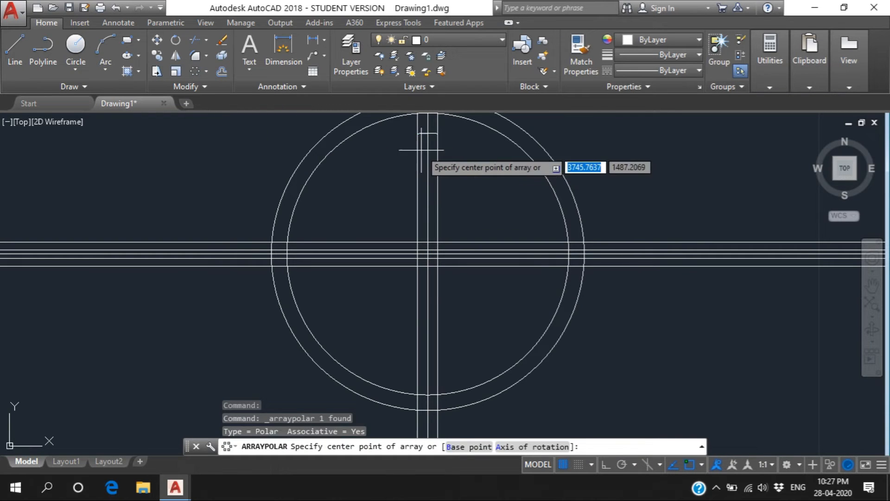
{"action": "scroll", "coordinate": [422, 239], "scroll_direction": "up", "scroll_amount": 3}
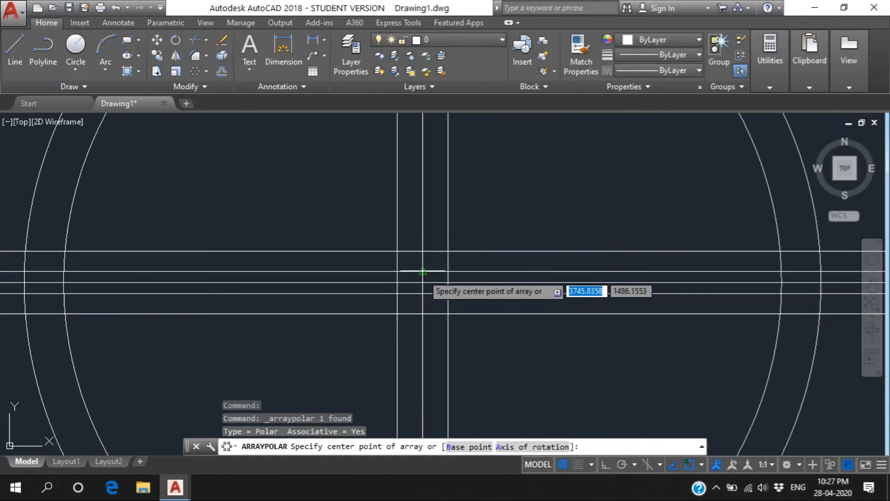
{"action": "left_click", "coordinate": [423, 282]}
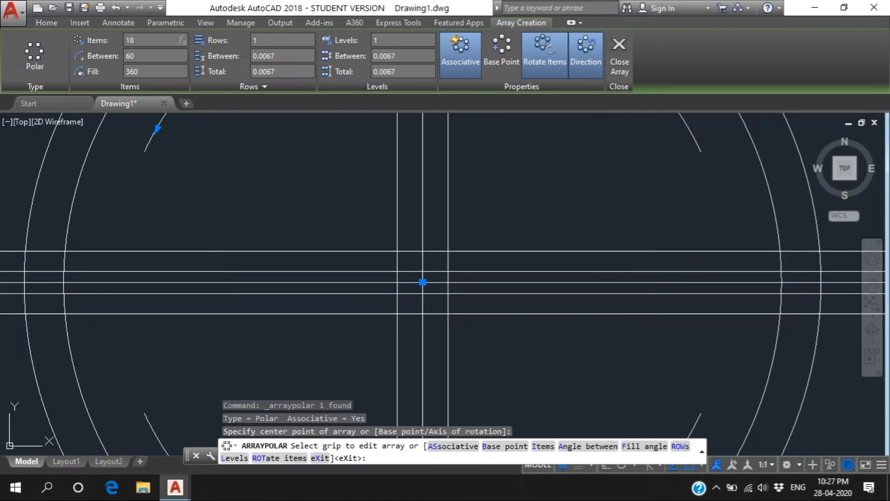
{"action": "key", "text": "Return"}
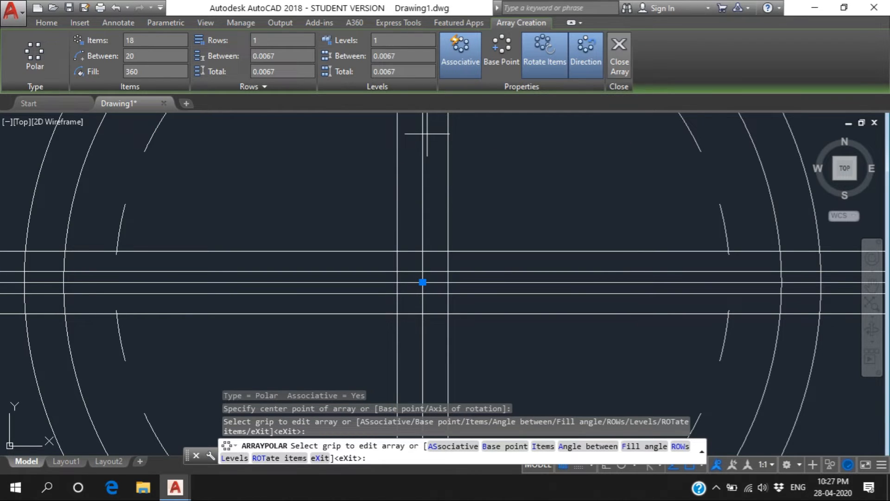
{"action": "key", "text": "Return"}
{"action": "scroll", "coordinate": [565, 164], "scroll_direction": "down", "scroll_amount": 4}
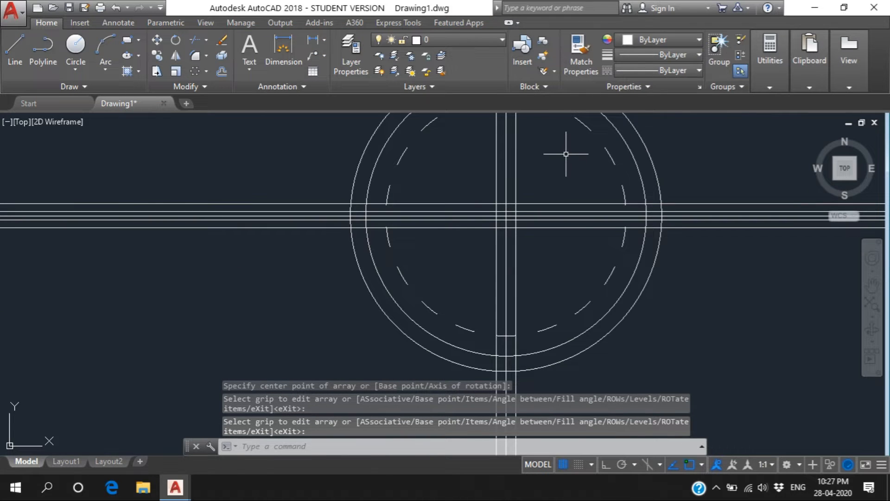
{"action": "scroll", "coordinate": [565, 154], "scroll_direction": "down", "scroll_amount": 2}
{"action": "scroll", "coordinate": [620, 114], "scroll_direction": "up", "scroll_amount": 3}
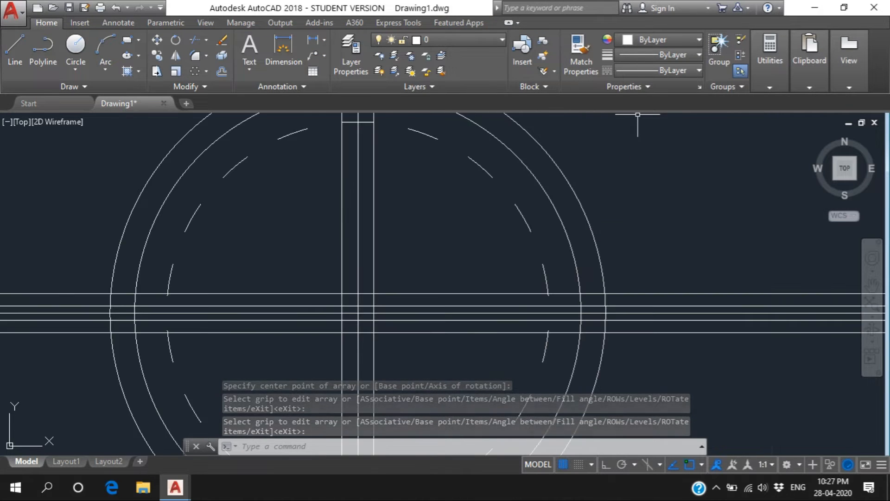
{"action": "scroll", "coordinate": [636, 116], "scroll_direction": "down", "scroll_amount": 1}
{"action": "scroll", "coordinate": [638, 114], "scroll_direction": "up", "scroll_amount": 2}
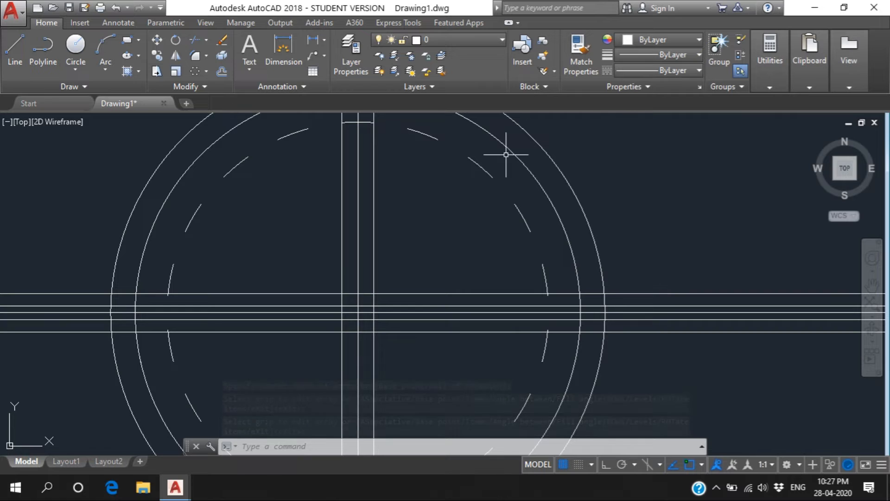
{"action": "left_click", "coordinate": [484, 168]}
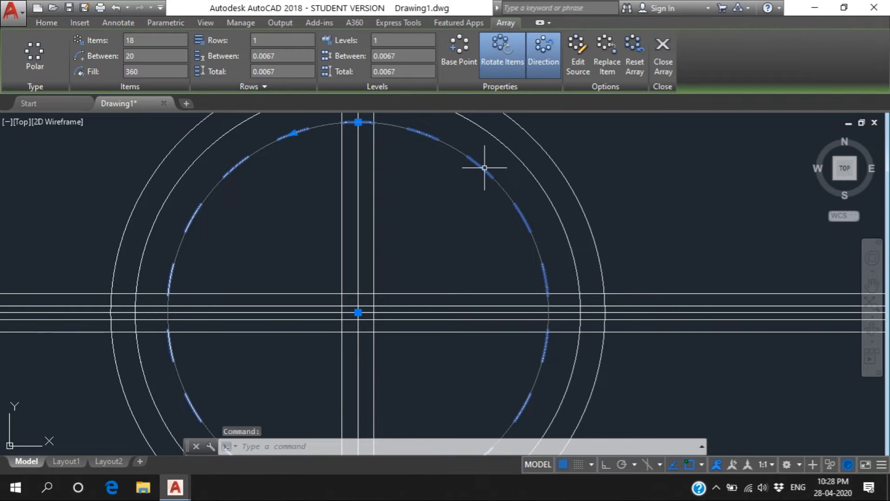
{"action": "left_click", "coordinate": [663, 56]}
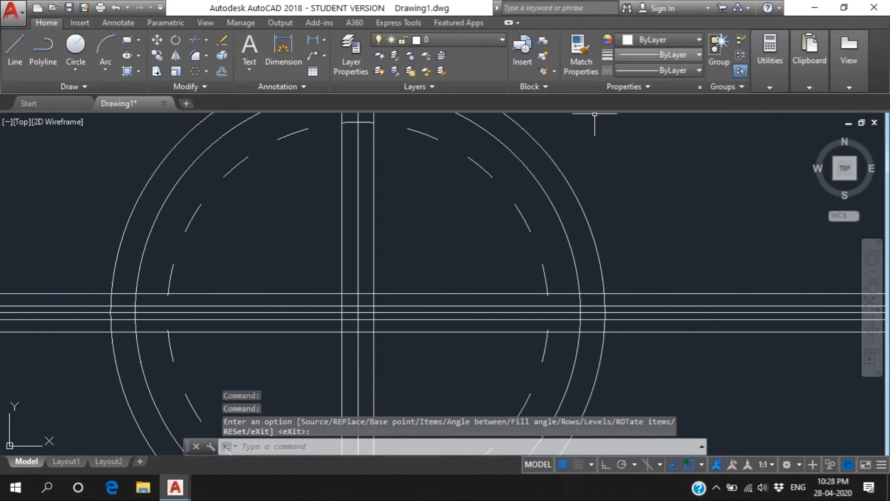
{"action": "left_click", "coordinate": [663, 55]}
{"action": "left_click", "coordinate": [711, 191]}
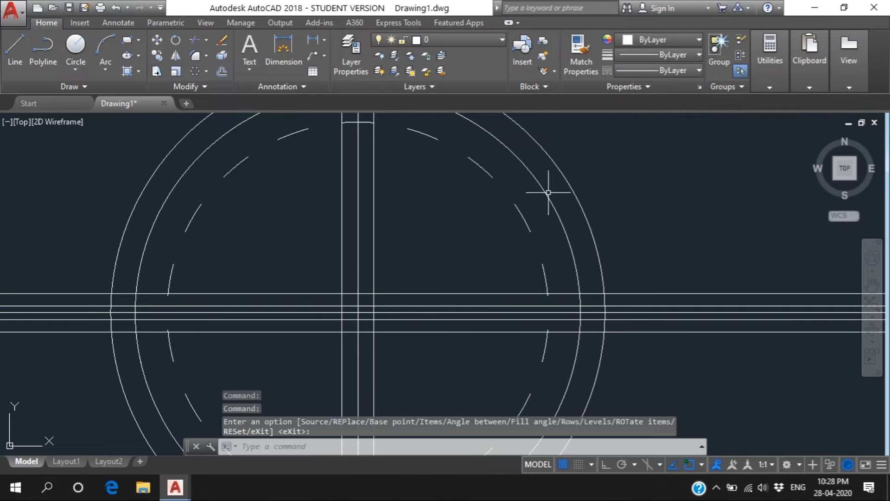
- Explode the polar array into separate arc segments
{"action": "left_click", "coordinate": [520, 207]}
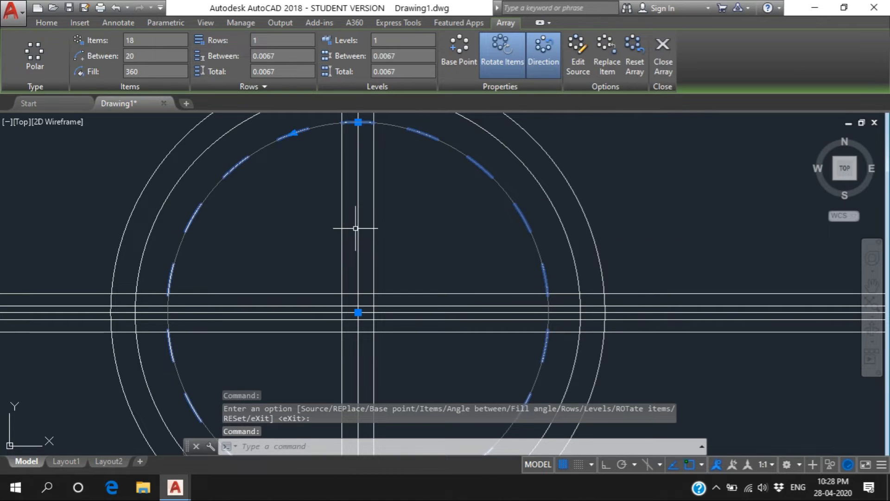
{"action": "type", "text": "EX"}
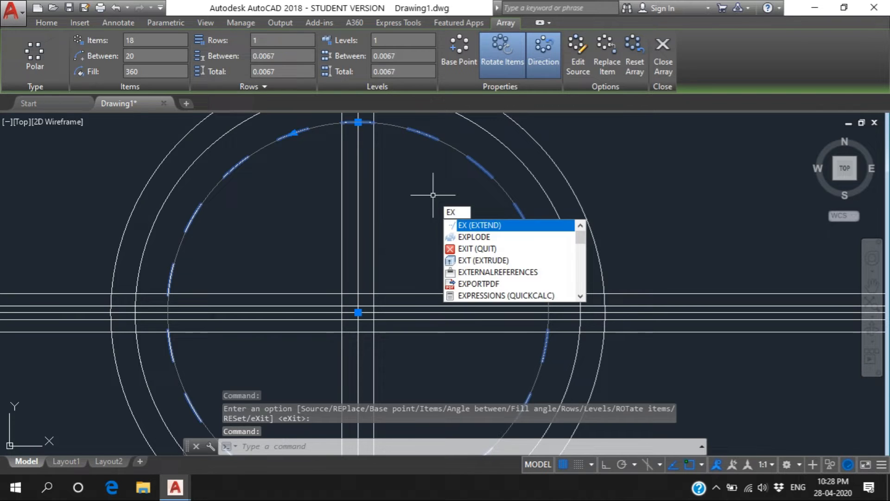
{"action": "key", "text": "Down"}
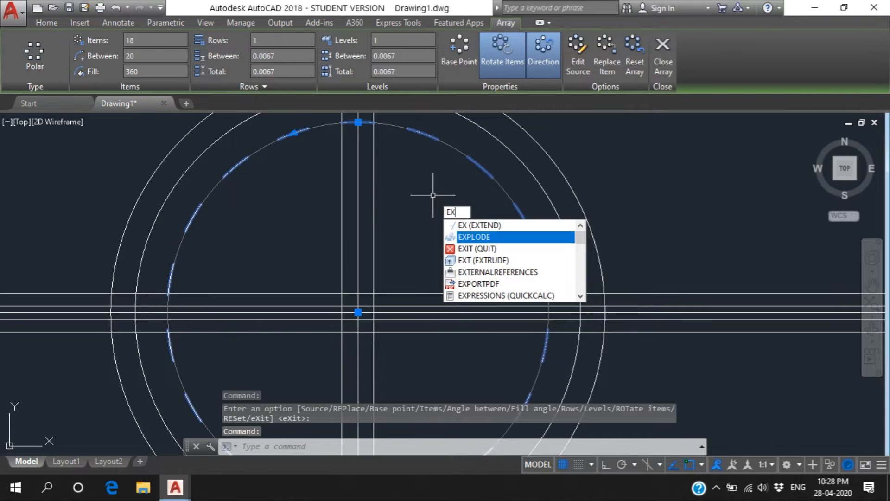
{"action": "left_click", "coordinate": [482, 235]}
{"action": "left_click", "coordinate": [484, 170]}
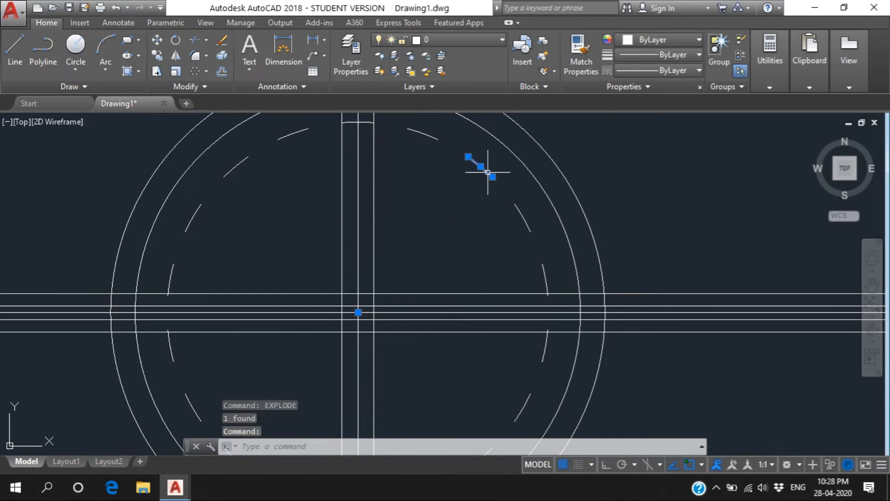
{"action": "key", "text": "Escape"}
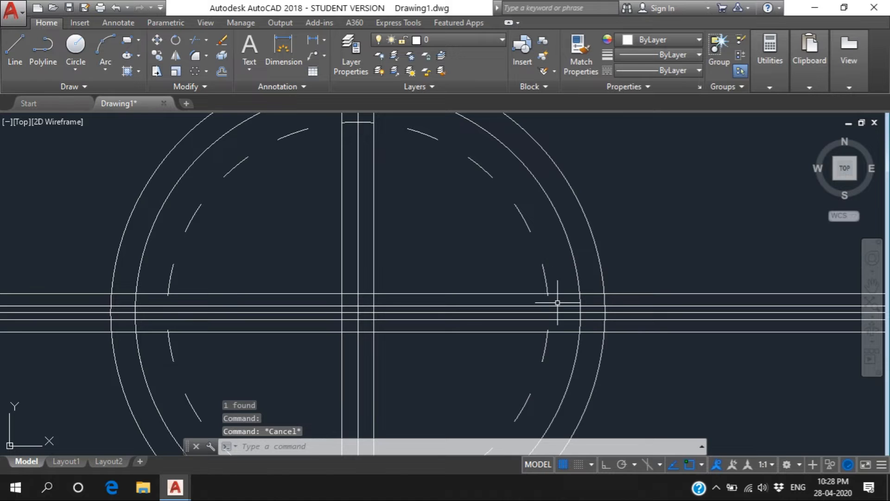
- Draw a 3-point arc from the right-hand upper segment's lower end through the inner full circle's upper .130-line crossing to the outer circle's upper .047-line crossing
{"action": "scroll", "coordinate": [560, 303], "scroll_direction": "up", "scroll_amount": 2}
{"action": "scroll", "coordinate": [560, 303], "scroll_direction": "up", "scroll_amount": 2}
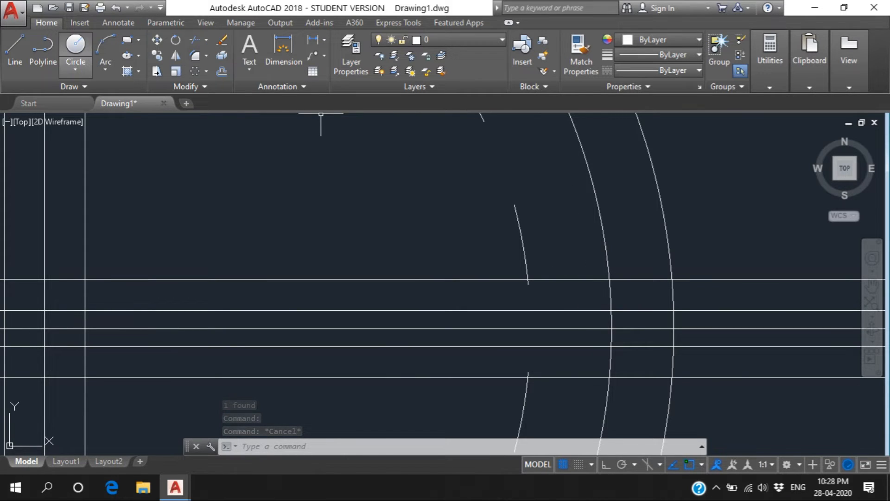
{"action": "left_click", "coordinate": [106, 68]}
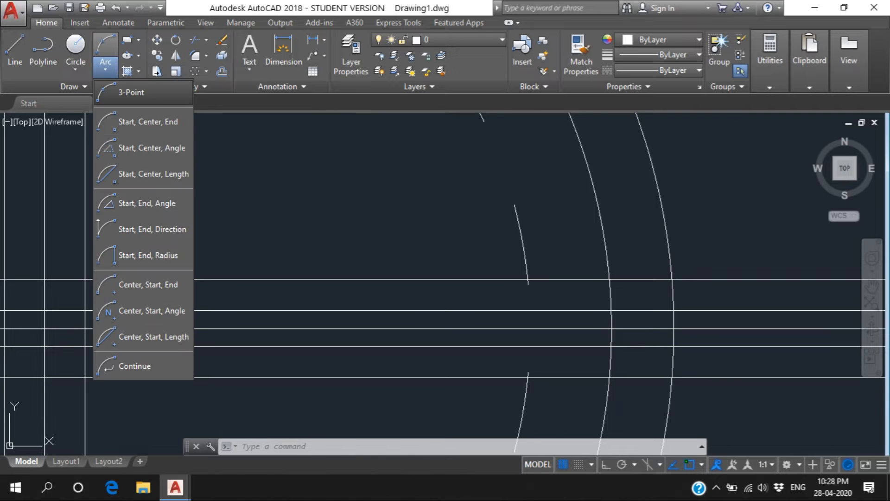
{"action": "left_click", "coordinate": [131, 92]}
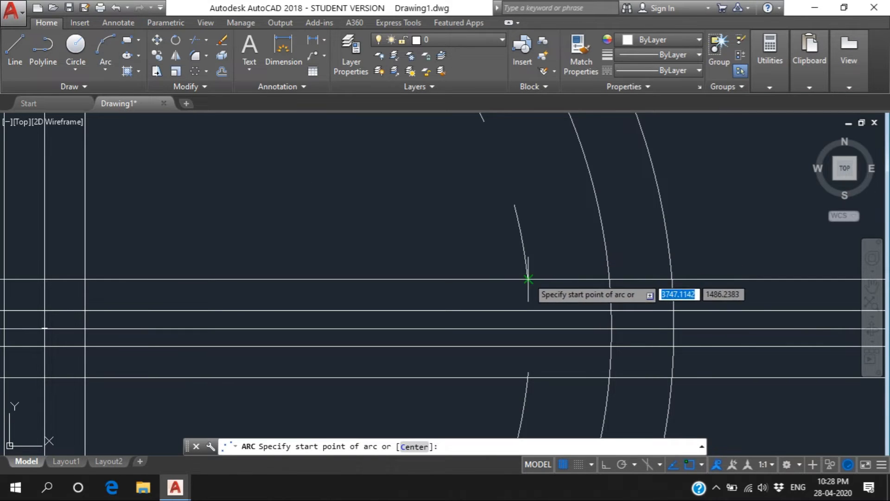
{"action": "scroll", "coordinate": [551, 295], "scroll_direction": "up", "scroll_amount": 2}
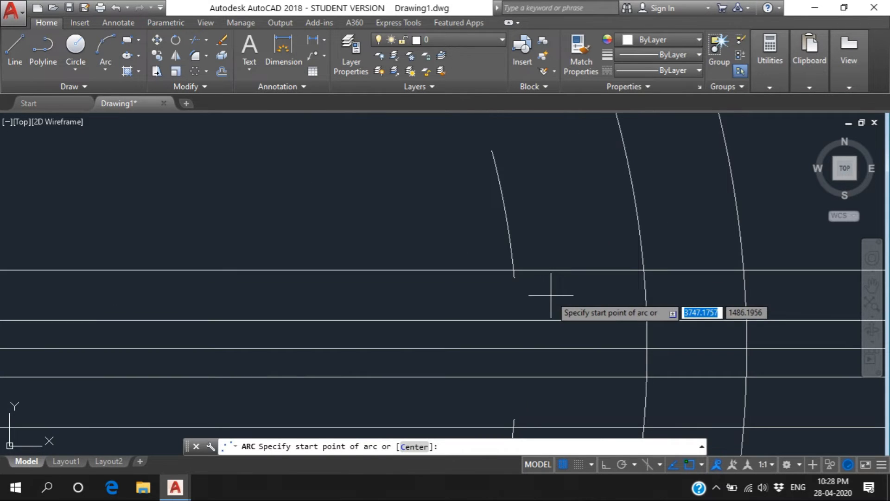
{"action": "left_click", "coordinate": [514, 277]}
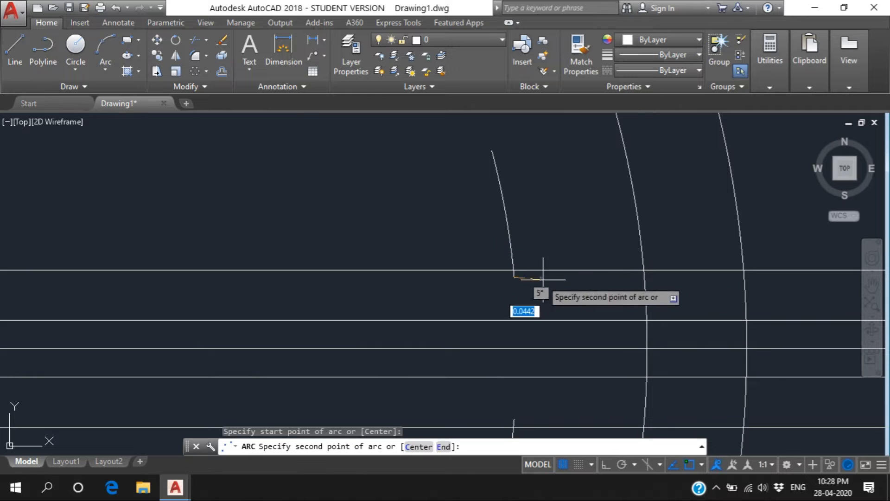
{"action": "left_click", "coordinate": [644, 270]}
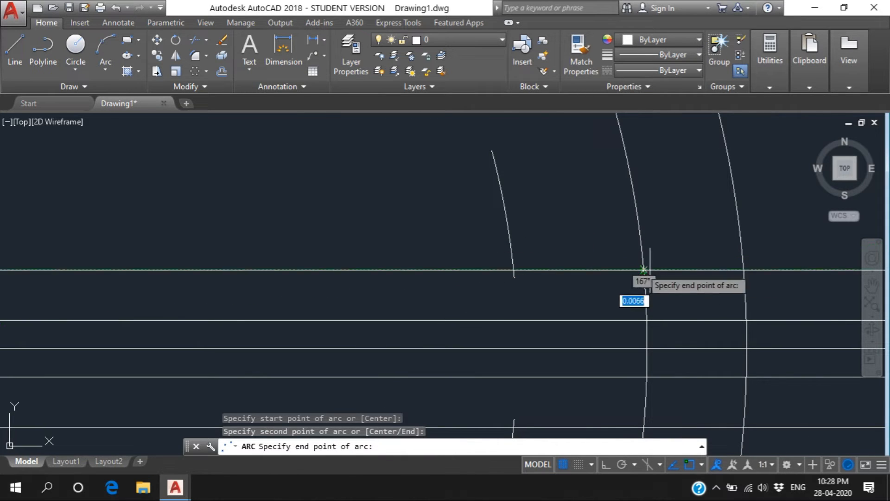
{"action": "left_click", "coordinate": [747, 320]}
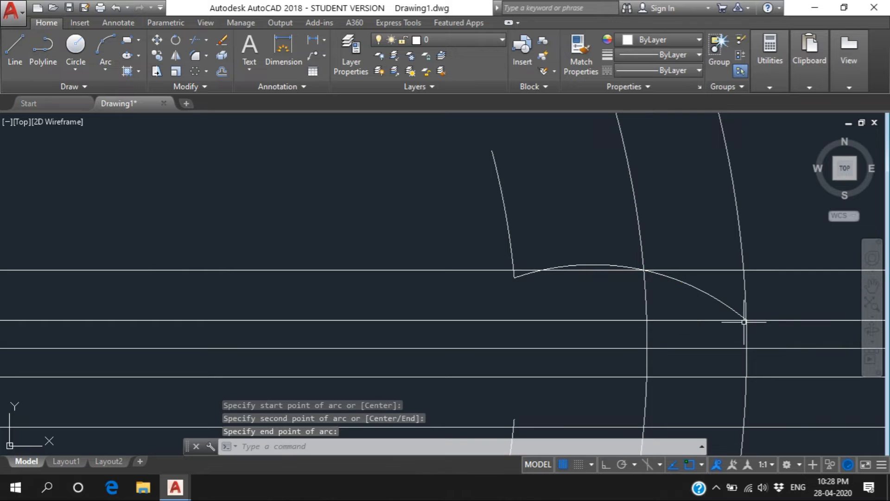
{"action": "key", "text": "Escape"}
- Draw the matching 3-point arc below the centerline, through the inner full circle's lower .130-line crossing to the outer circle's lower .047-line crossing
{"action": "scroll", "coordinate": [769, 412], "scroll_direction": "up", "scroll_amount": 3}
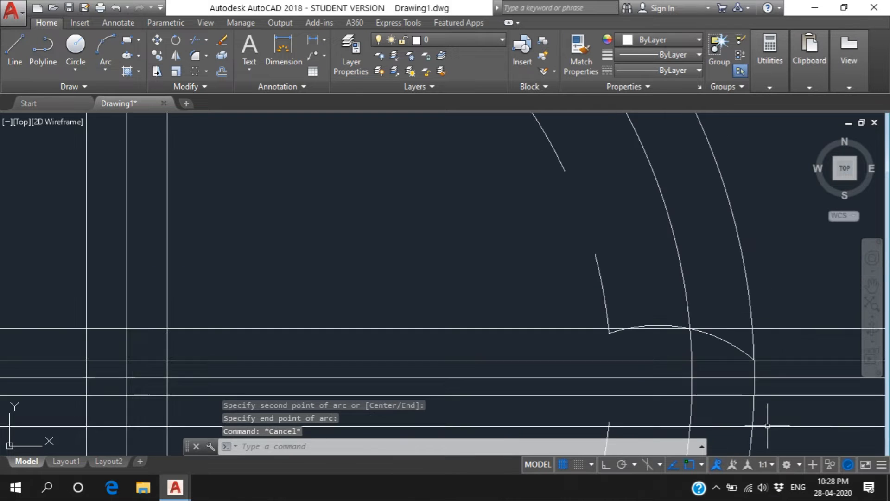
{"action": "scroll", "coordinate": [769, 412], "scroll_direction": "down", "scroll_amount": 2}
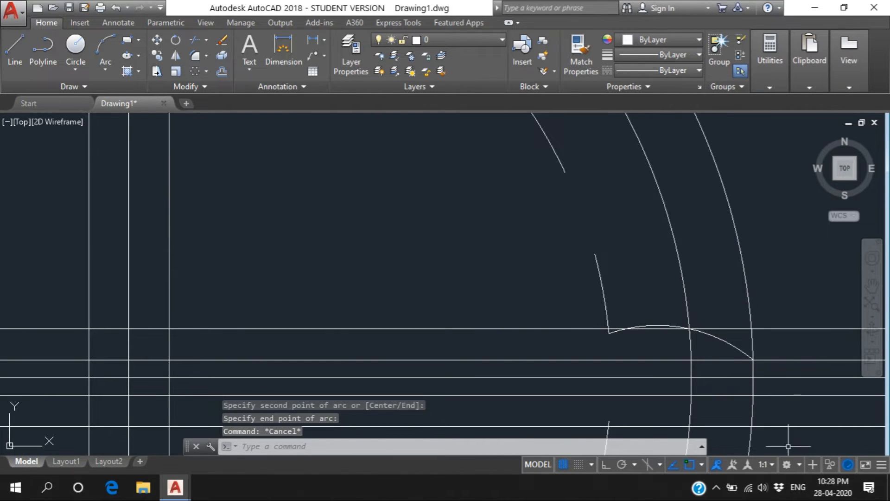
{"action": "scroll", "coordinate": [789, 447], "scroll_direction": "up", "scroll_amount": 1}
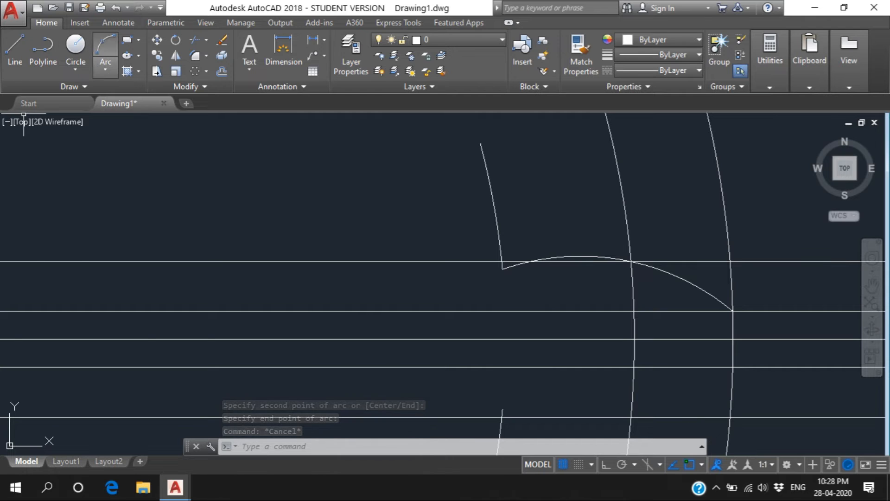
{"action": "left_click", "coordinate": [106, 69]}
{"action": "left_click", "coordinate": [135, 92]}
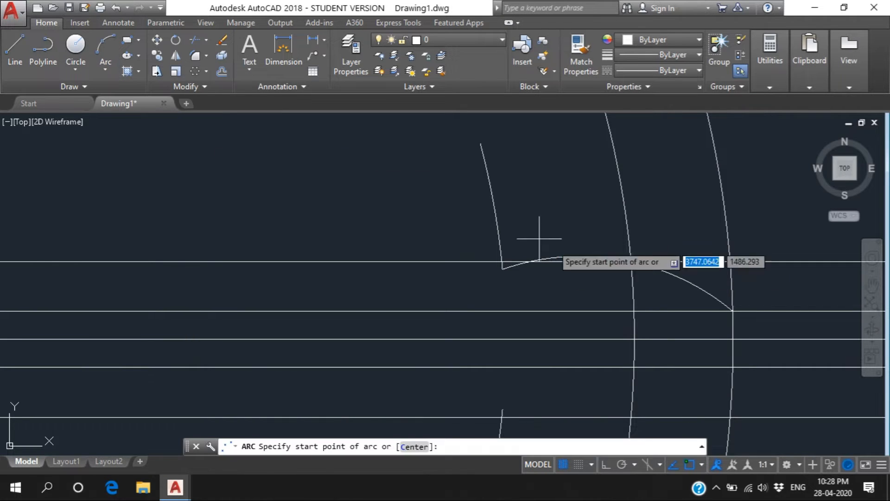
{"action": "left_click", "coordinate": [503, 409]}
{"action": "left_click", "coordinate": [631, 417]}
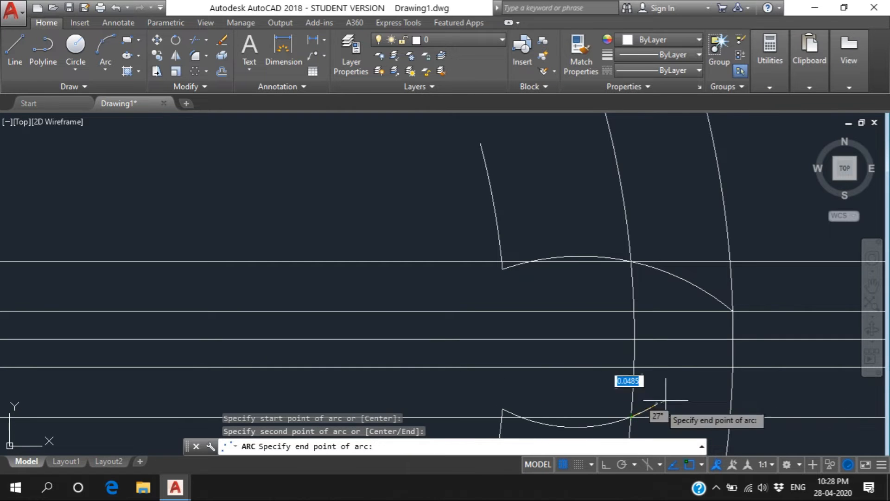
{"action": "left_click", "coordinate": [733, 368]}
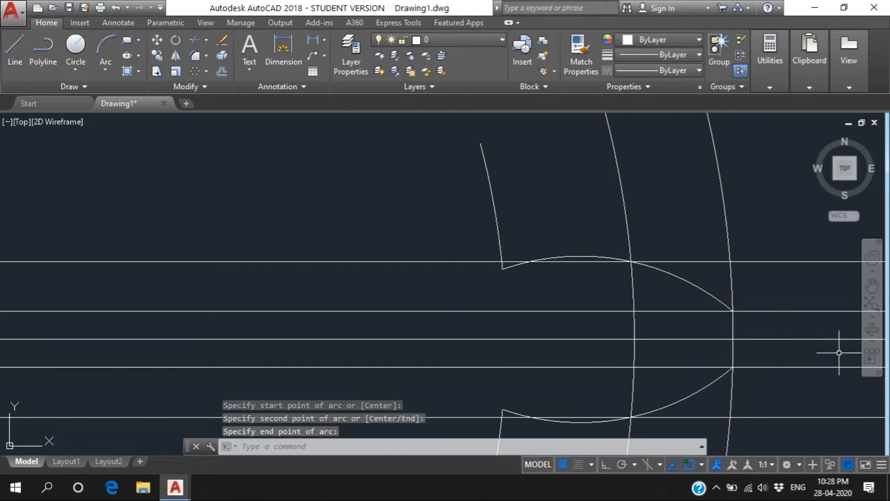
- Erase the four horizontal offset lines above and below the horizontal centerline, keeping the centerline itself
{"action": "key", "text": "Escape"}
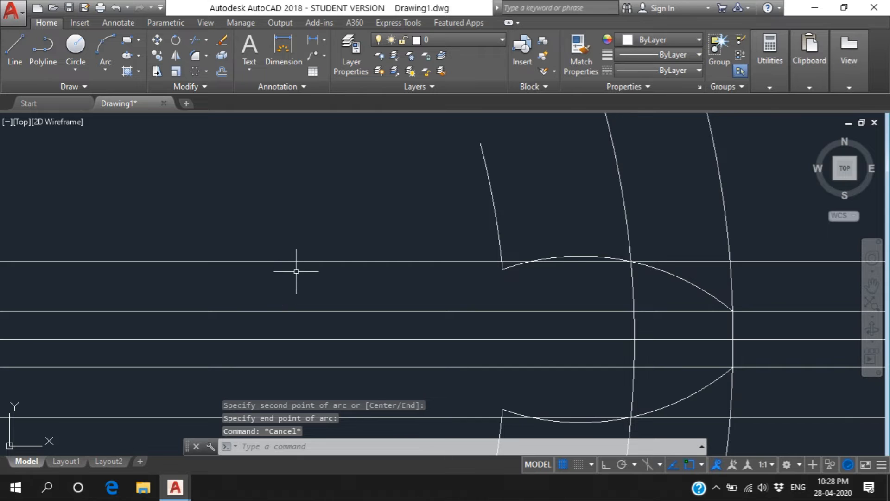
{"action": "scroll", "coordinate": [299, 270], "scroll_direction": "down", "scroll_amount": 4}
{"action": "scroll", "coordinate": [298, 270], "scroll_direction": "down", "scroll_amount": 2}
{"action": "scroll", "coordinate": [296, 265], "scroll_direction": "up", "scroll_amount": 1}
{"action": "scroll", "coordinate": [296, 265], "scroll_direction": "down", "scroll_amount": 1}
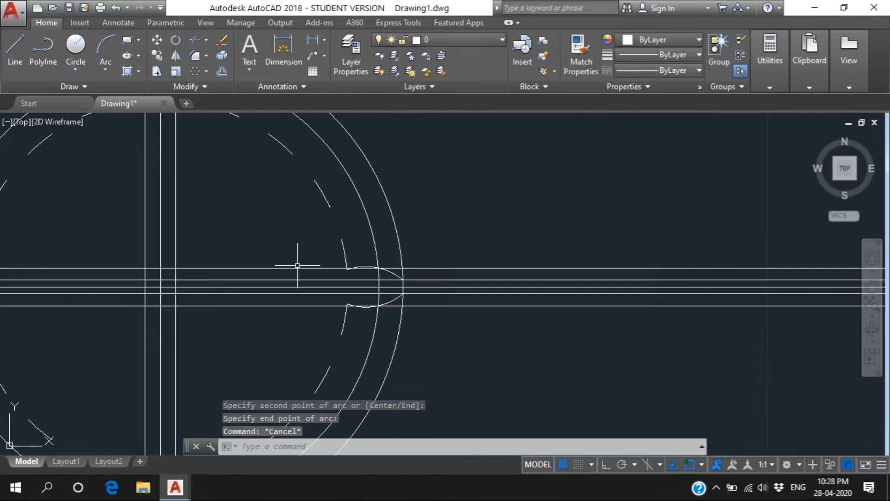
{"action": "left_click", "coordinate": [256, 267]}
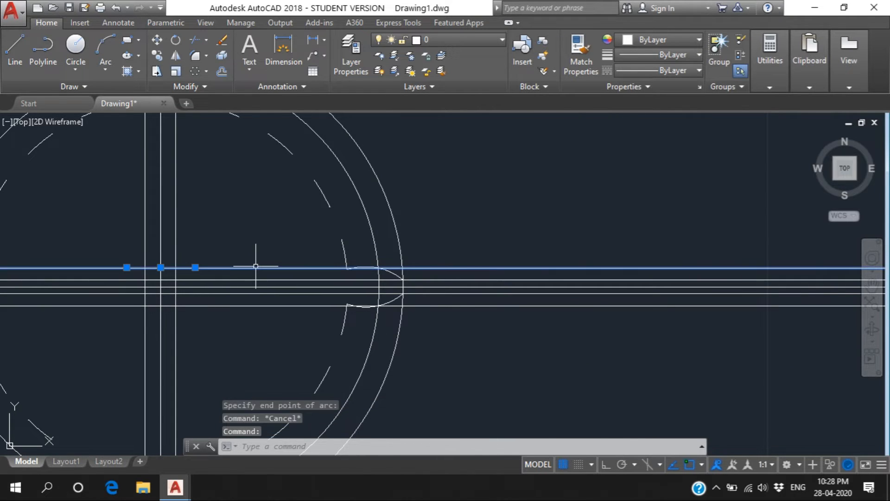
{"action": "key", "text": "Delete"}
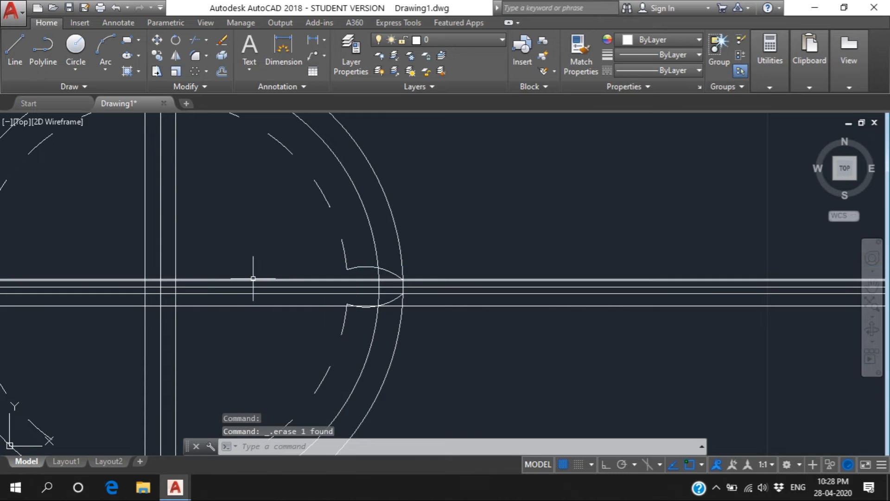
{"action": "left_click", "coordinate": [256, 279]}
{"action": "key", "text": "Delete"}
{"action": "left_click", "coordinate": [258, 294]}
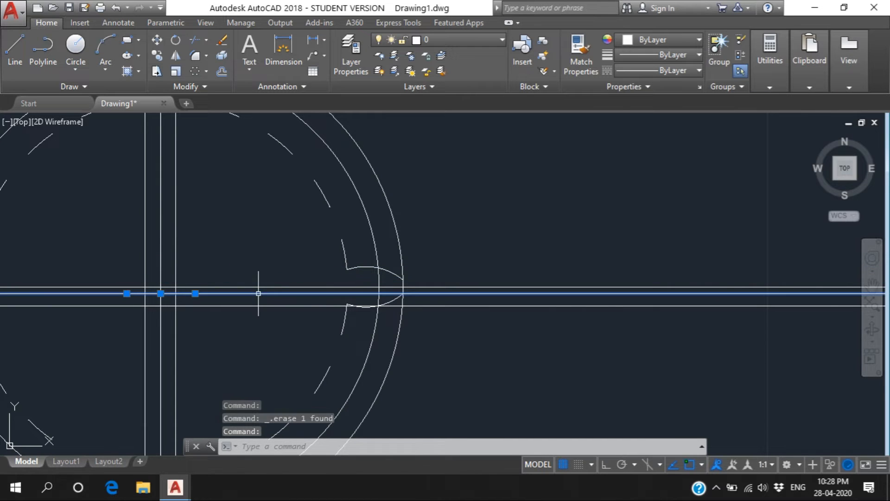
{"action": "key", "text": "Delete"}
{"action": "left_click", "coordinate": [255, 304]}
{"action": "key", "text": "Delete"}
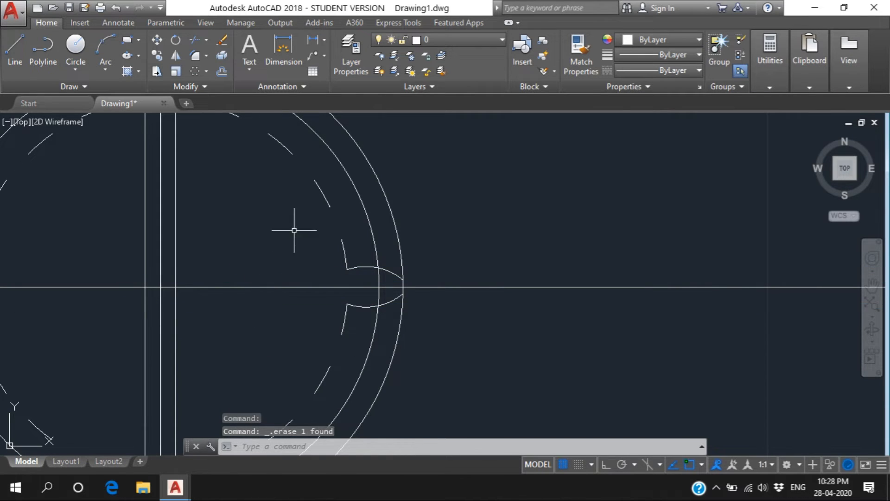
- Erase the two vertical offset lines on either side of the vertical centerline
{"action": "left_click", "coordinate": [176, 189]}
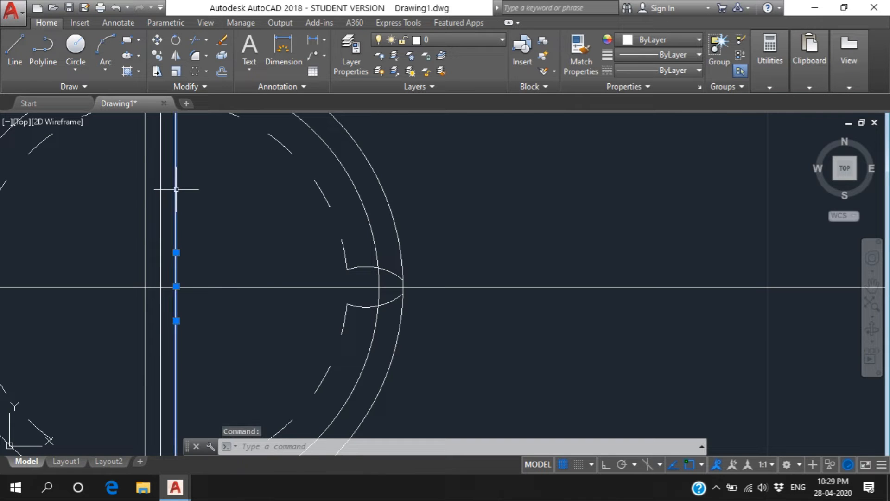
{"action": "key", "text": "Delete"}
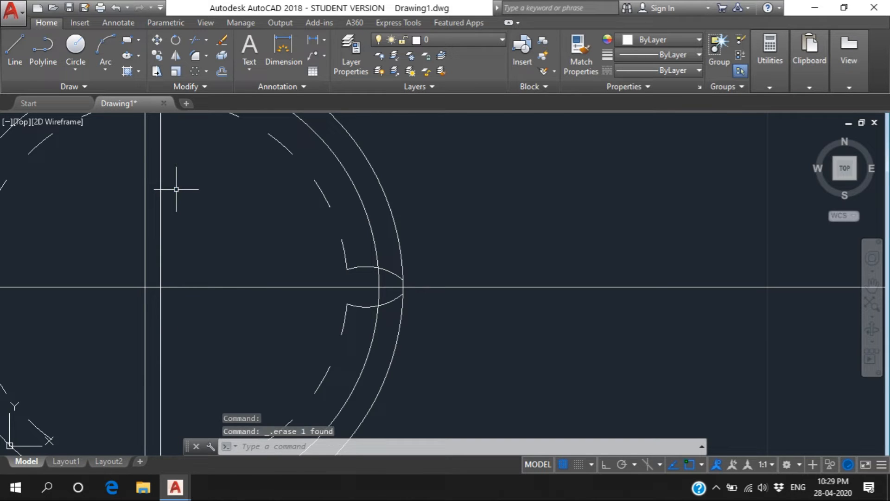
{"action": "left_click", "coordinate": [144, 186]}
{"action": "key", "text": "Delete"}
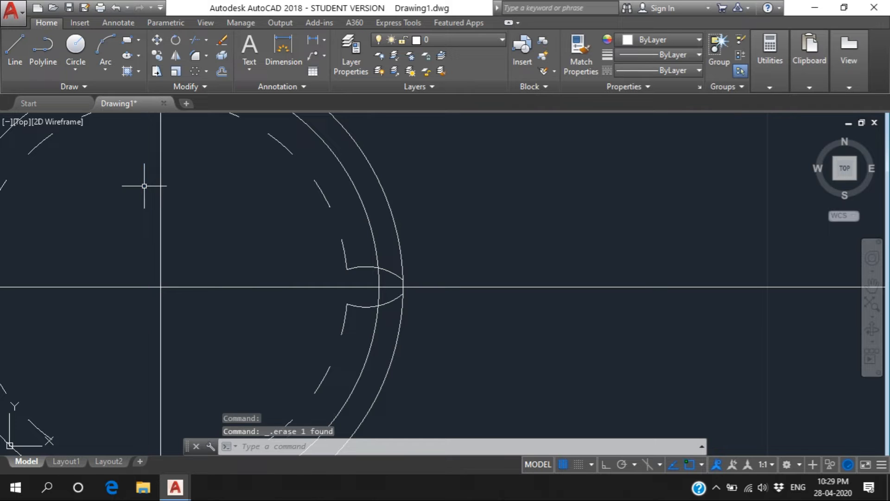
- Fillet the corner between the upper tooth flank and the adjoining short arc segment, using the Multiple option and a .062 radius
{"action": "scroll", "coordinate": [328, 258], "scroll_direction": "up", "scroll_amount": 6}
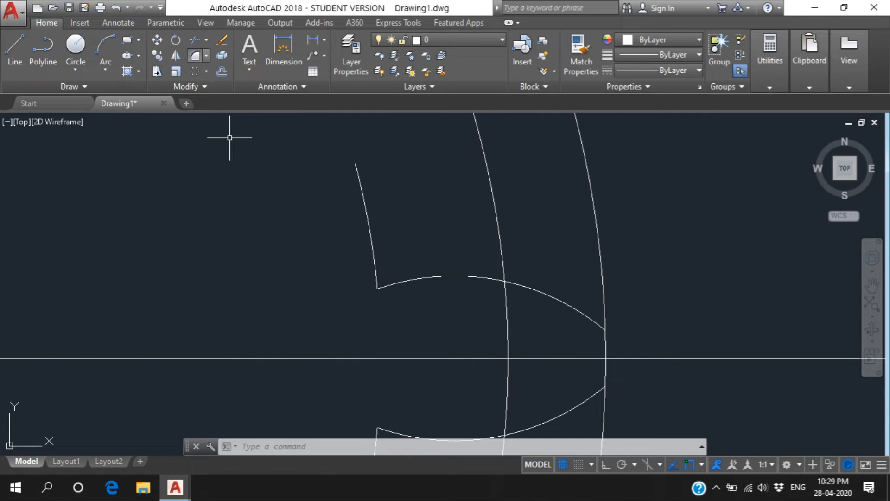
{"action": "left_click", "coordinate": [206, 56]}
{"action": "left_click", "coordinate": [218, 74]}
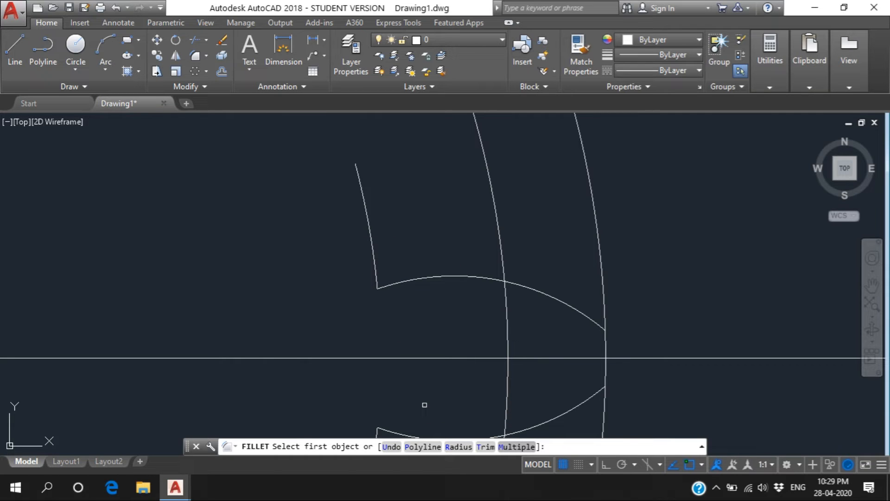
{"action": "type", "text": "M"}
{"action": "key", "text": "Return"}
{"action": "type", "text": "R"}
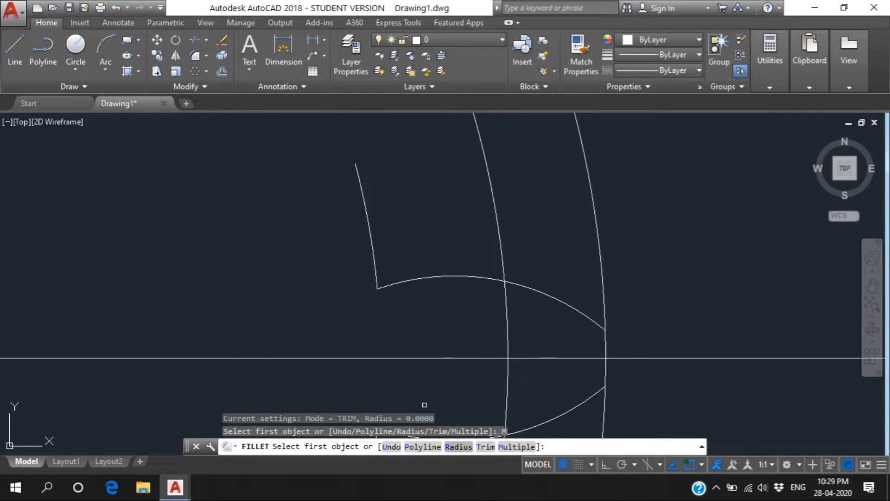
{"action": "key", "text": "Return"}
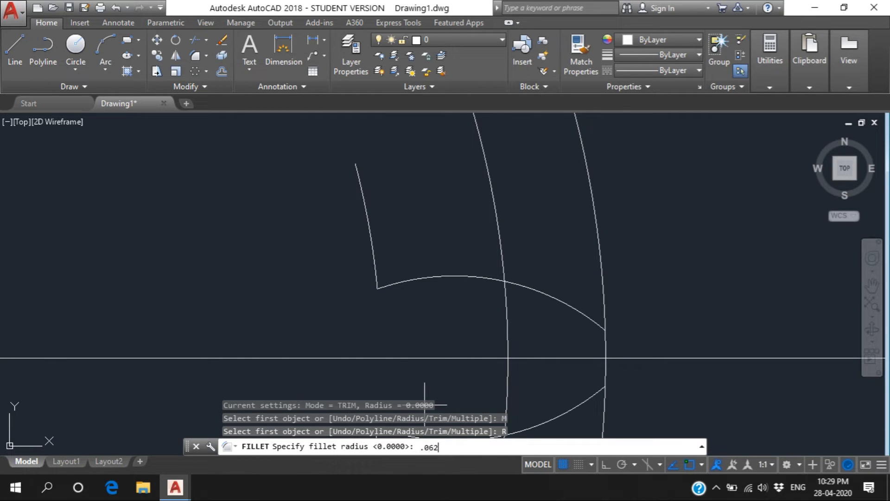
{"action": "key", "text": "Return"}
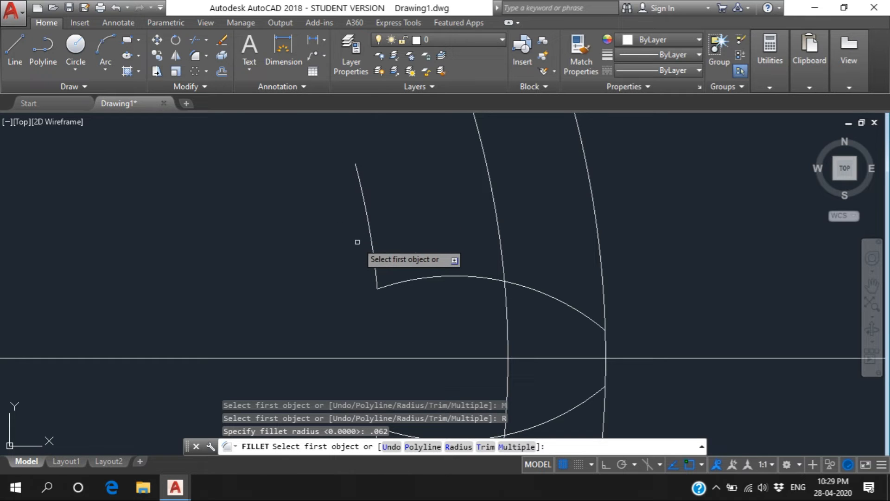
{"action": "left_click", "coordinate": [366, 224]}
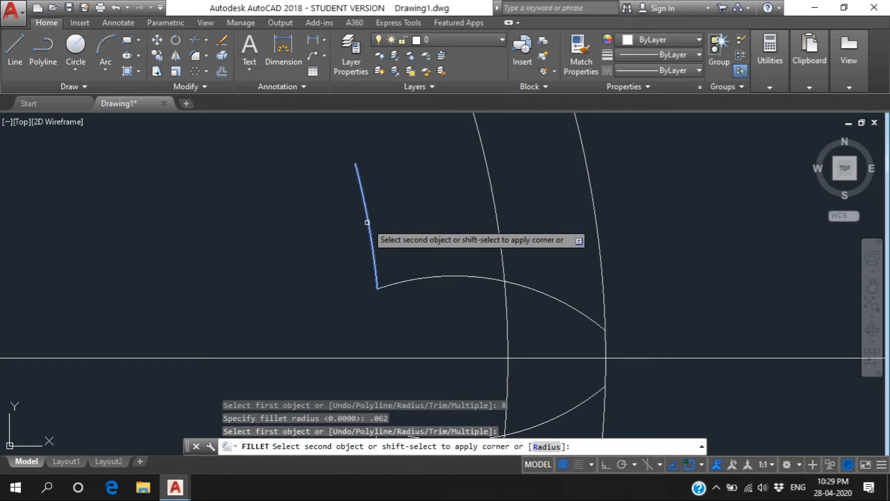
{"action": "left_click", "coordinate": [432, 273]}
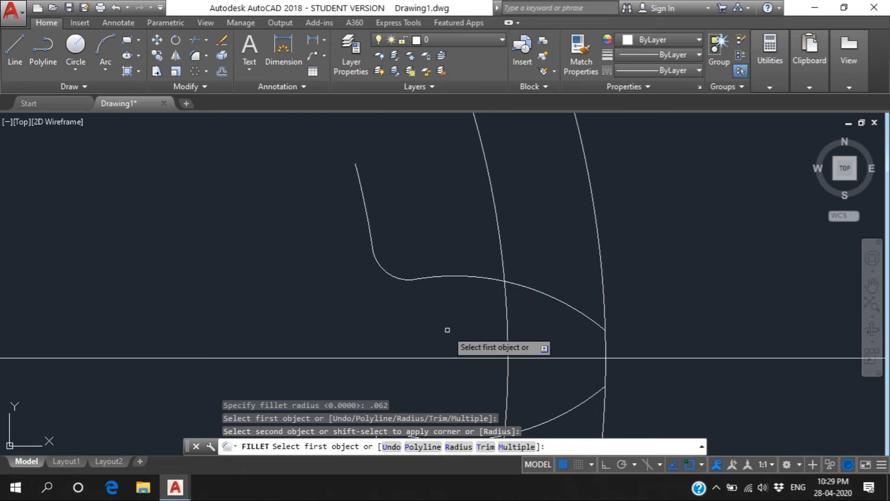
- Fillet the corner between the lower tooth flank and its short arc segment with the same radius, ending the command
{"action": "scroll", "coordinate": [445, 332], "scroll_direction": "down", "scroll_amount": 3}
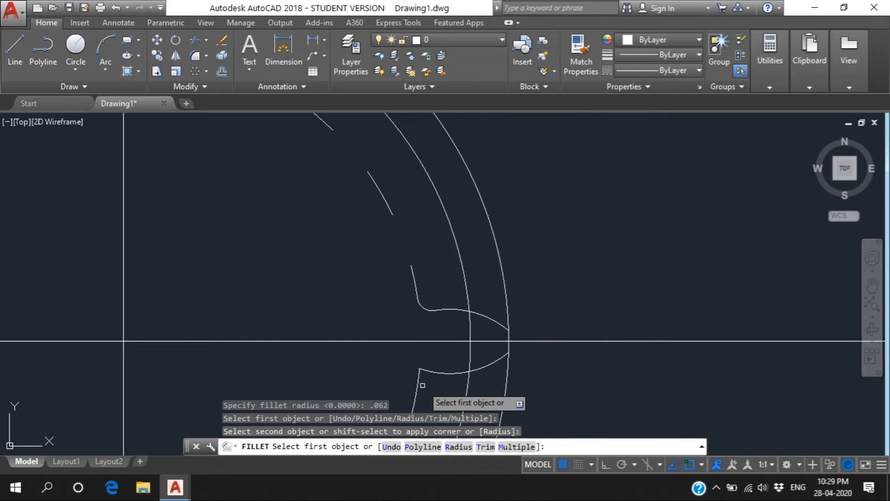
{"action": "left_click", "coordinate": [419, 385]}
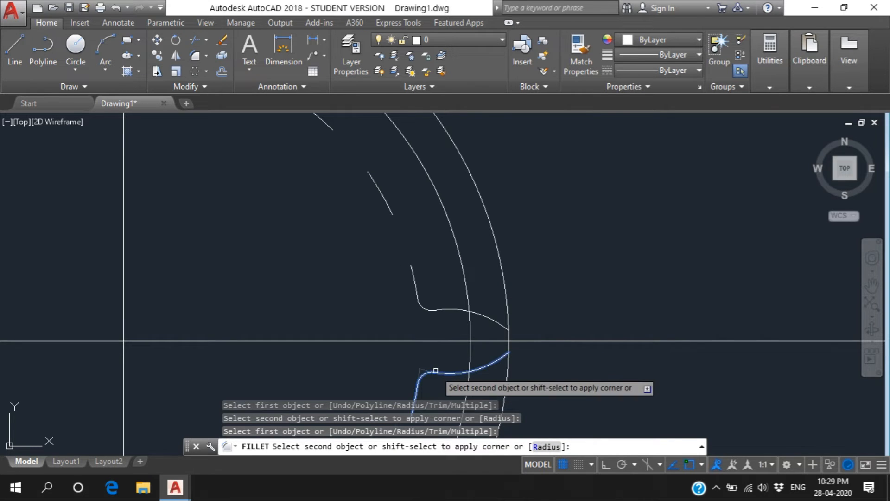
{"action": "left_click", "coordinate": [436, 371]}
{"action": "scroll", "coordinate": [335, 316], "scroll_direction": "down", "scroll_amount": 4}
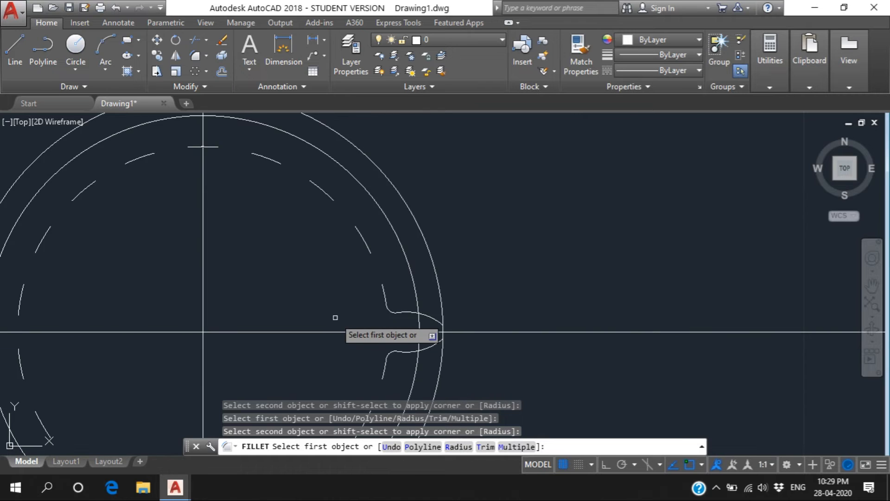
{"action": "scroll", "coordinate": [224, 364], "scroll_direction": "up", "scroll_amount": 2}
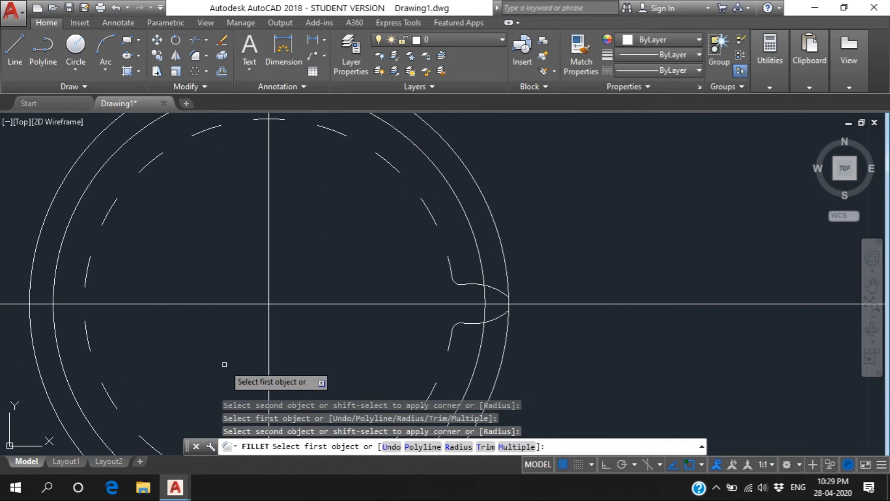
{"action": "key", "text": "Escape"}
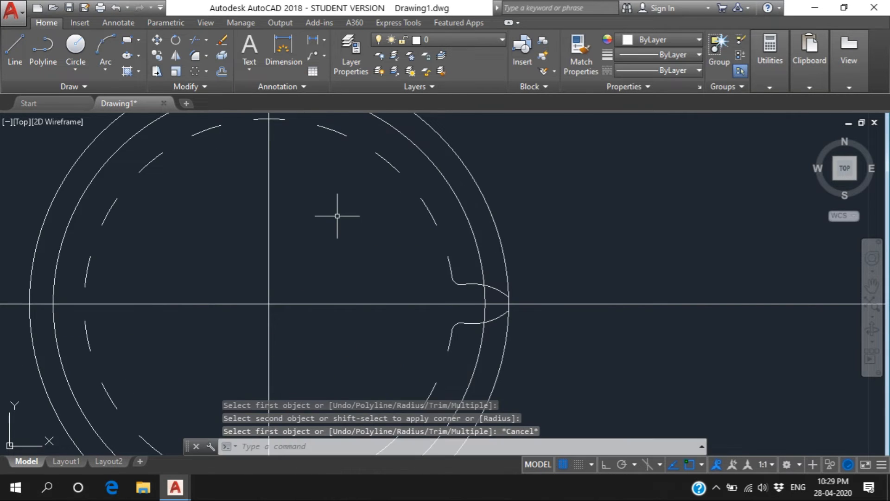
- Erase all the short arc segments around the root circle, including the two adjoining the tooth fillets
{"action": "left_click", "coordinate": [328, 131]}
{"action": "left_click", "coordinate": [280, 119]}
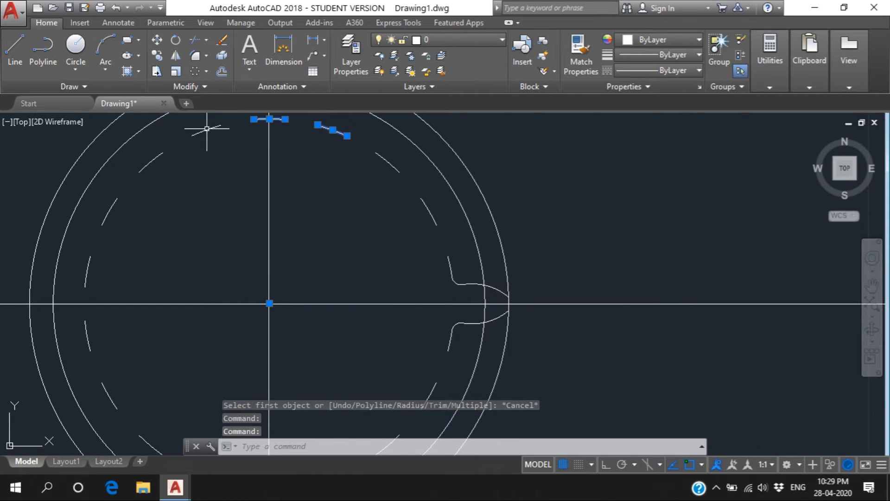
{"action": "left_click", "coordinate": [206, 130]}
{"action": "left_click", "coordinate": [150, 161]}
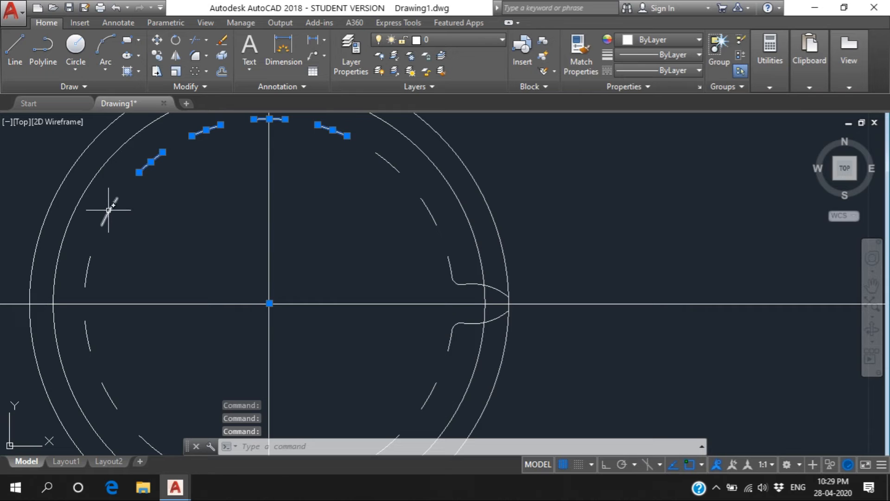
{"action": "left_click", "coordinate": [109, 209]}
{"action": "left_click", "coordinate": [86, 263]}
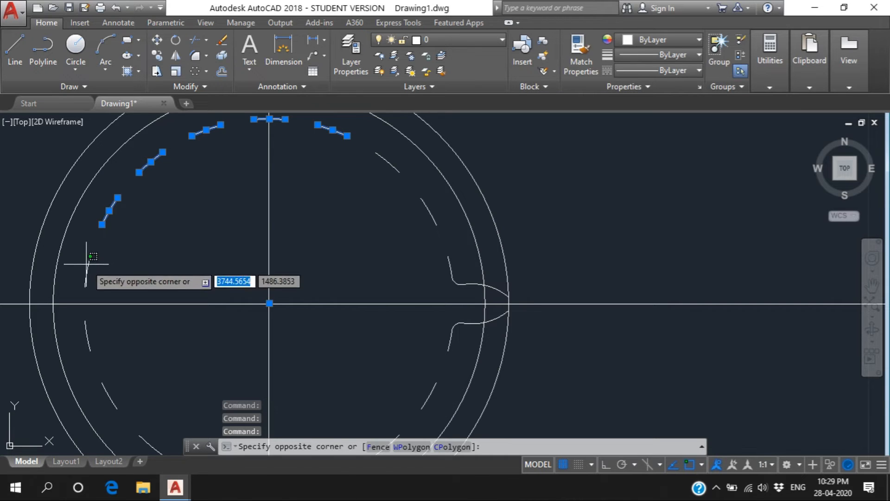
{"action": "left_click", "coordinate": [87, 269]}
{"action": "left_click", "coordinate": [86, 270]}
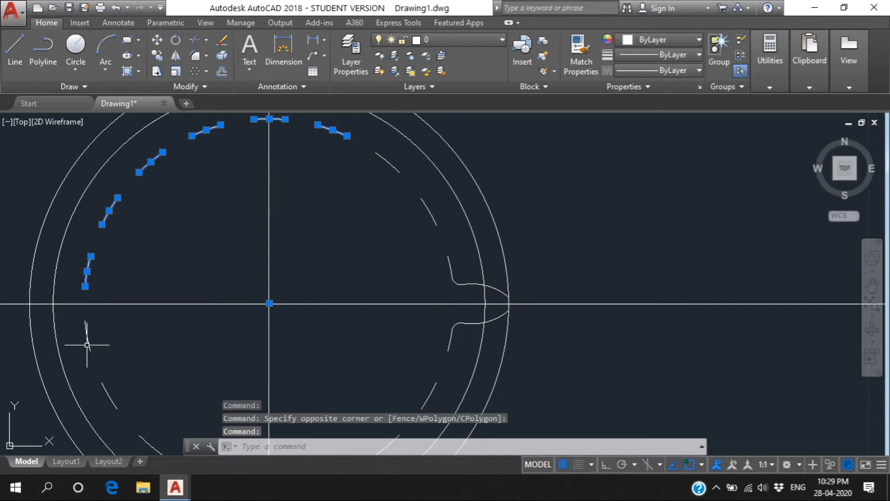
{"action": "left_click", "coordinate": [85, 337]}
{"action": "left_click", "coordinate": [87, 339]}
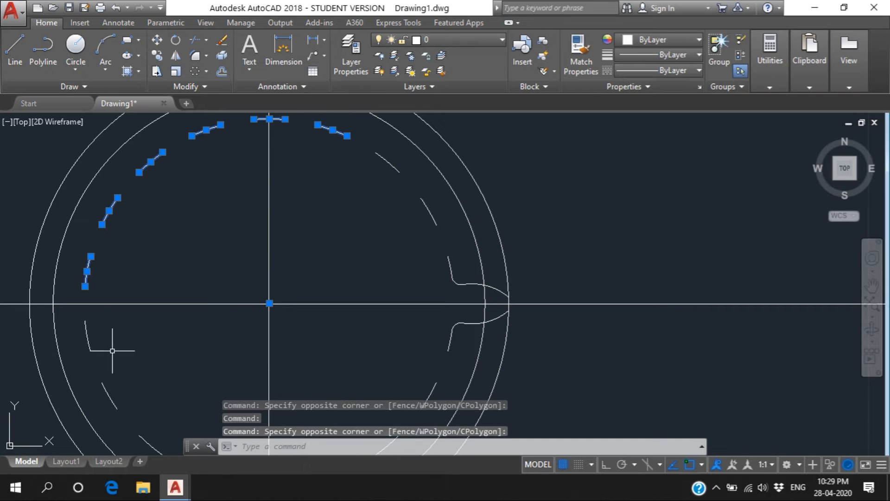
{"action": "left_click", "coordinate": [87, 335]}
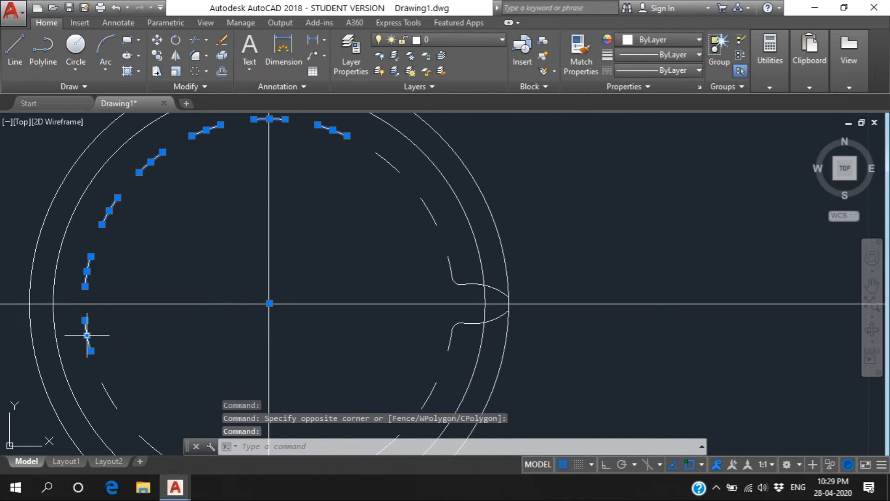
{"action": "left_click", "coordinate": [106, 393]}
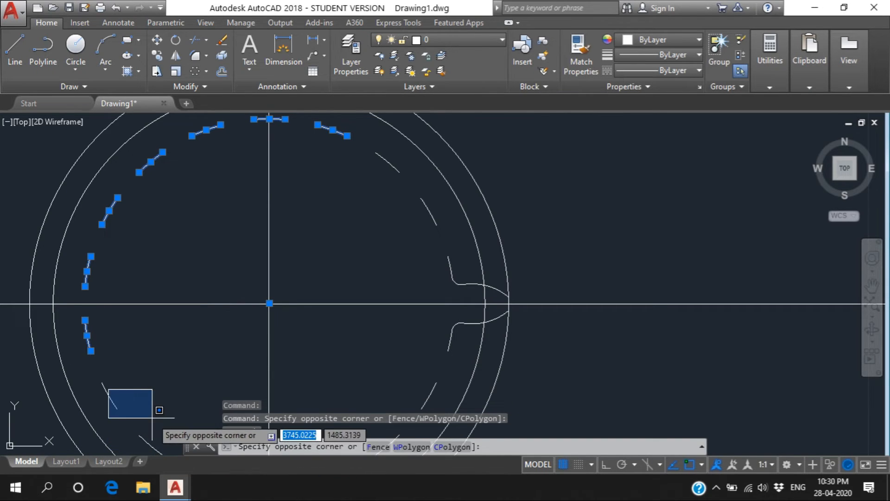
{"action": "key", "text": "Escape"}
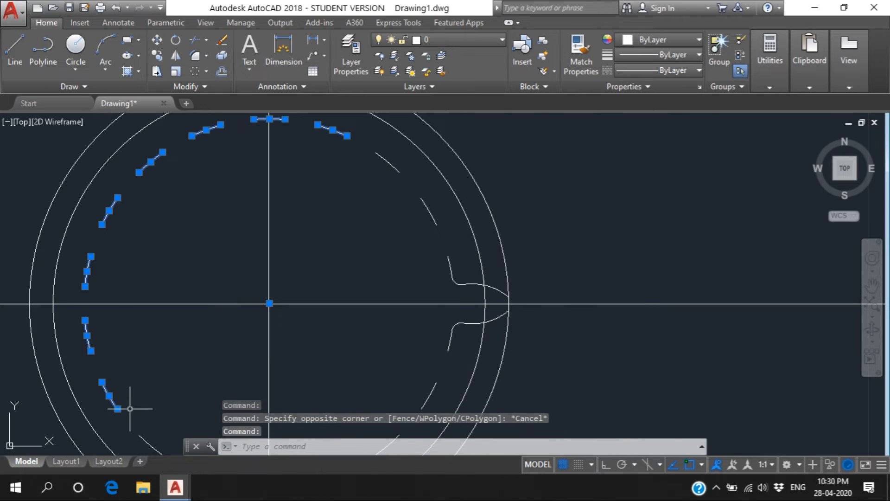
{"action": "scroll", "coordinate": [127, 406], "scroll_direction": "down", "scroll_amount": 4}
{"action": "scroll", "coordinate": [134, 412], "scroll_direction": "down", "scroll_amount": 2}
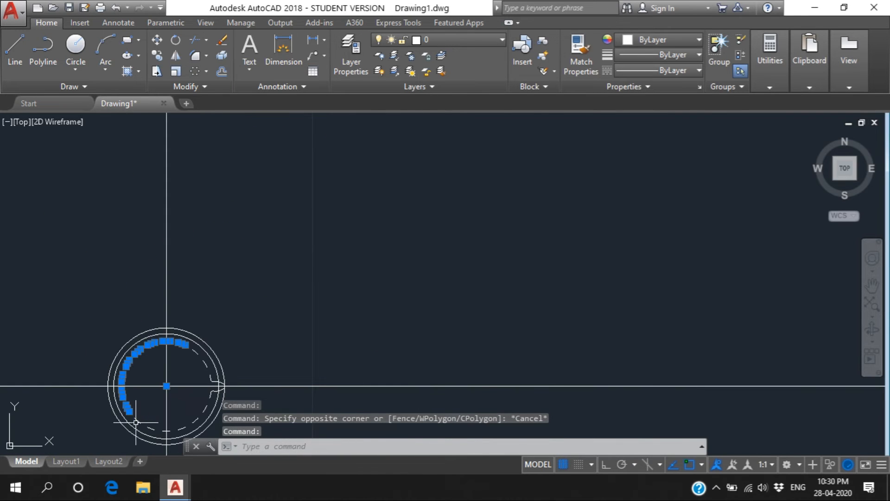
{"action": "left_click", "coordinate": [137, 422]}
{"action": "left_click", "coordinate": [149, 428]}
{"action": "left_click", "coordinate": [165, 432]}
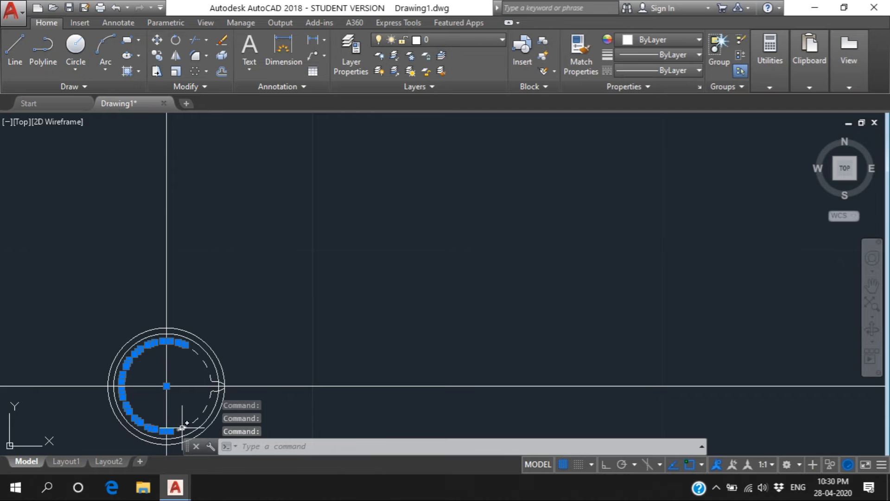
{"action": "left_click", "coordinate": [182, 427]}
{"action": "left_click", "coordinate": [196, 420]}
{"action": "scroll", "coordinate": [211, 394], "scroll_direction": "up", "scroll_amount": 3}
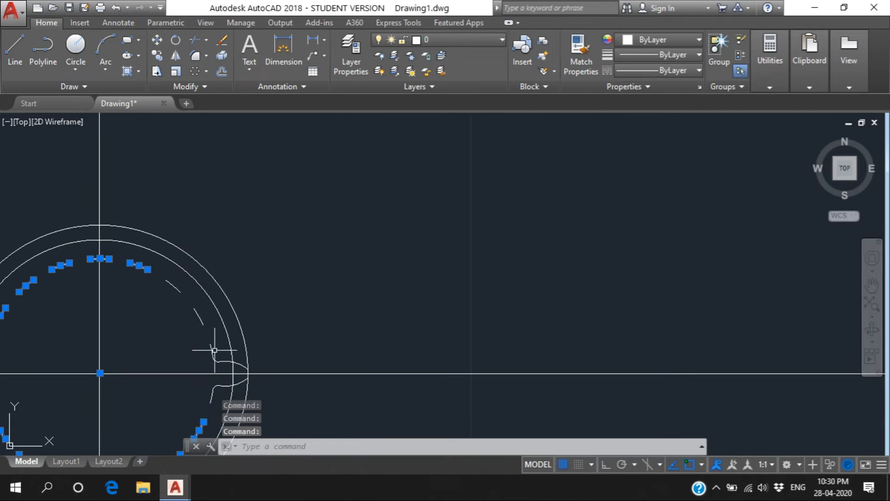
{"action": "left_click", "coordinate": [212, 394]}
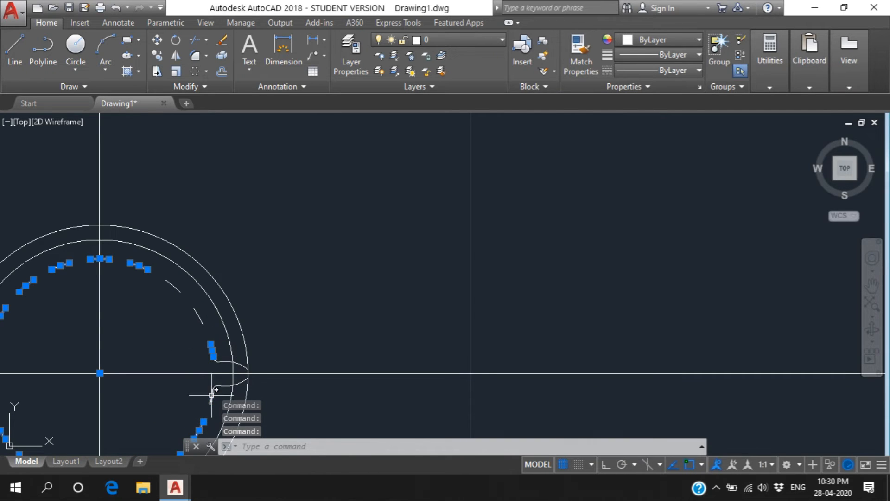
{"action": "left_click", "coordinate": [199, 310]}
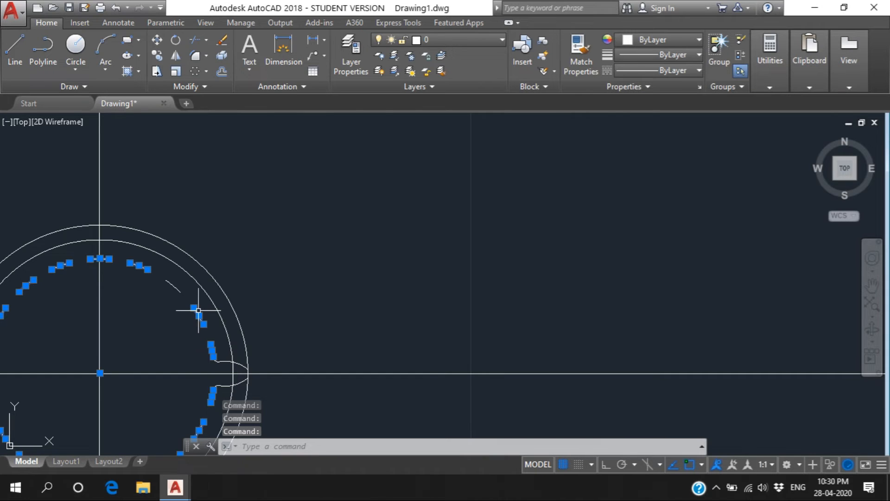
{"action": "left_click", "coordinate": [173, 283]}
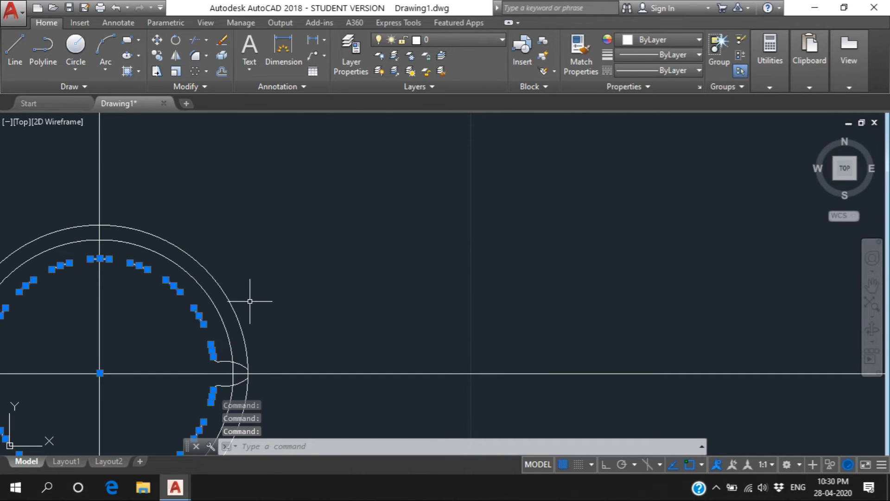
{"action": "key", "text": "Delete"}
- Erase the outermost circle that passes through the tooth tip
{"action": "scroll", "coordinate": [149, 371], "scroll_direction": "up", "scroll_amount": 4}
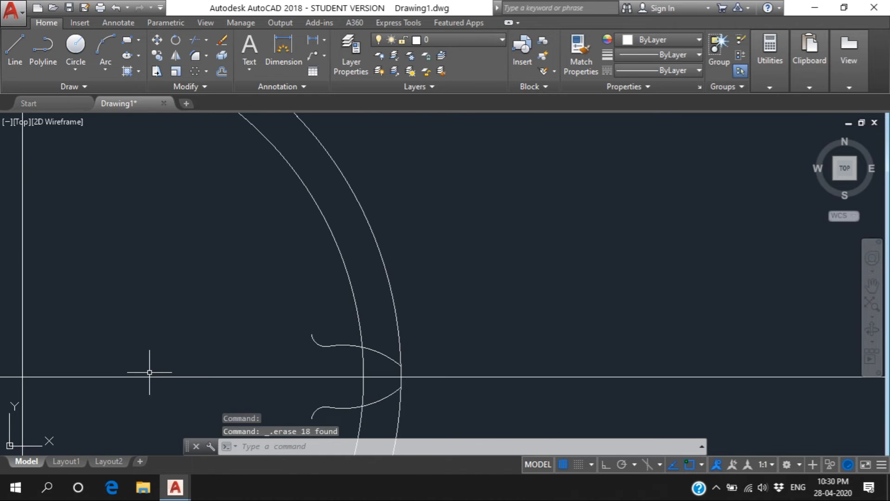
{"action": "scroll", "coordinate": [149, 372], "scroll_direction": "up", "scroll_amount": 2}
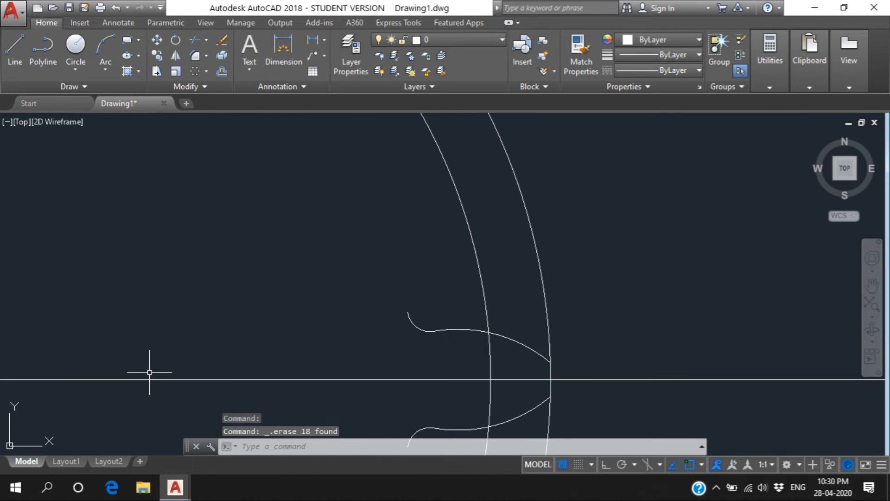
{"action": "left_click", "coordinate": [521, 189]}
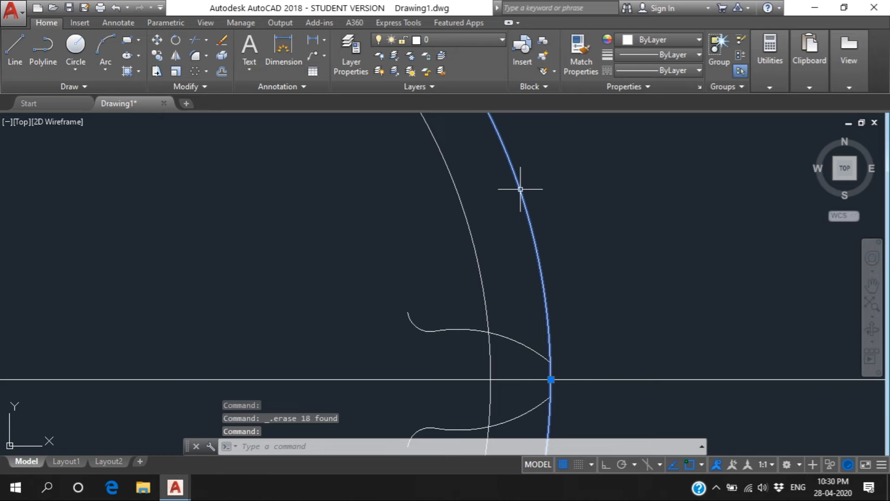
{"action": "scroll", "coordinate": [494, 245], "scroll_direction": "down", "scroll_amount": 5}
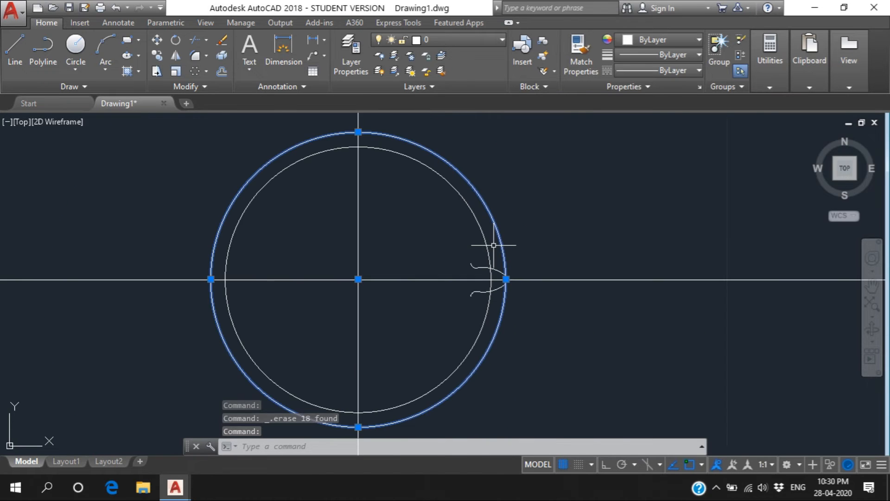
{"action": "key", "text": "Delete"}
- Close the tooth tip with a straight line between the outer endpoints of the upper and lower flanks
{"action": "scroll", "coordinate": [490, 284], "scroll_direction": "up", "scroll_amount": 8}
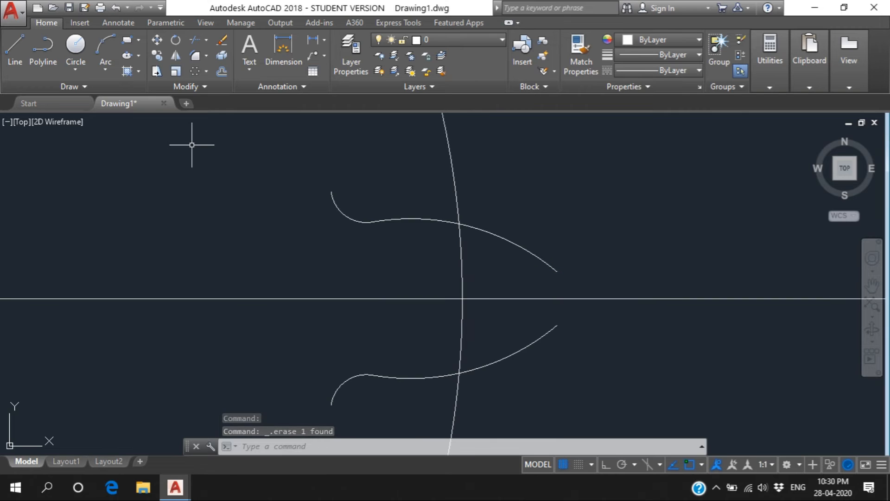
{"action": "left_click", "coordinate": [15, 47]}
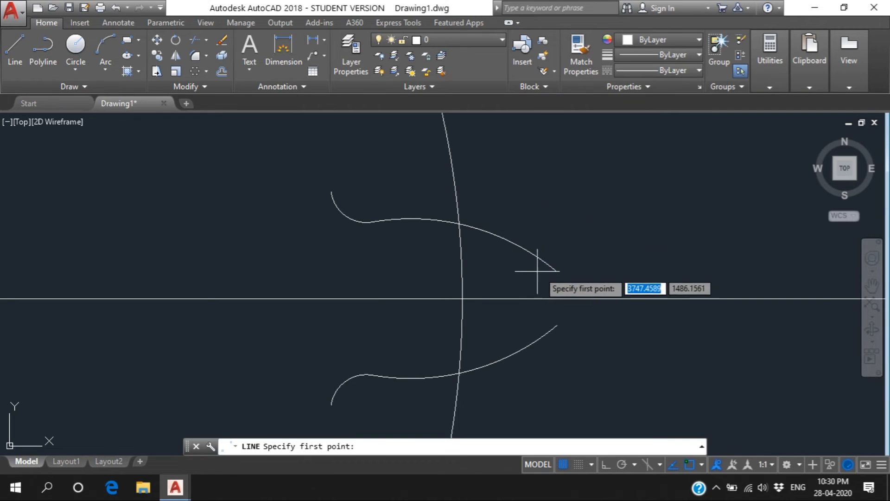
{"action": "scroll", "coordinate": [557, 270], "scroll_direction": "up", "scroll_amount": 2}
{"action": "scroll", "coordinate": [556, 270], "scroll_direction": "up", "scroll_amount": 2}
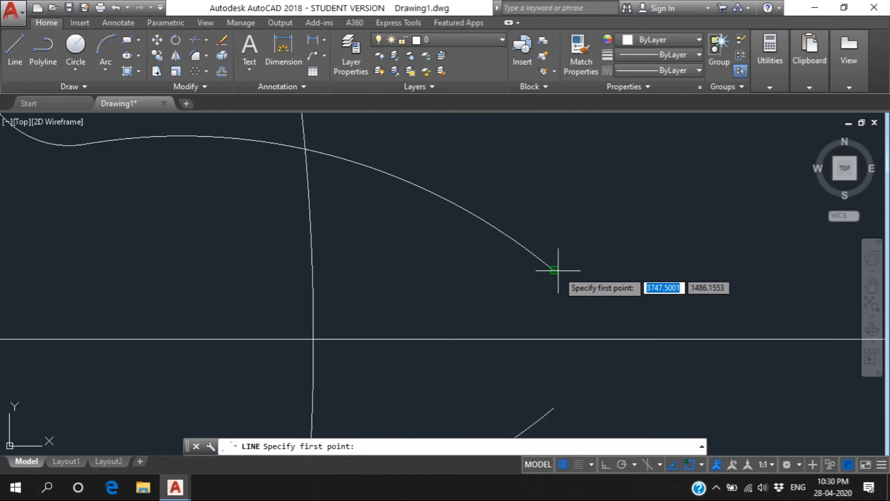
{"action": "left_click", "coordinate": [556, 270]}
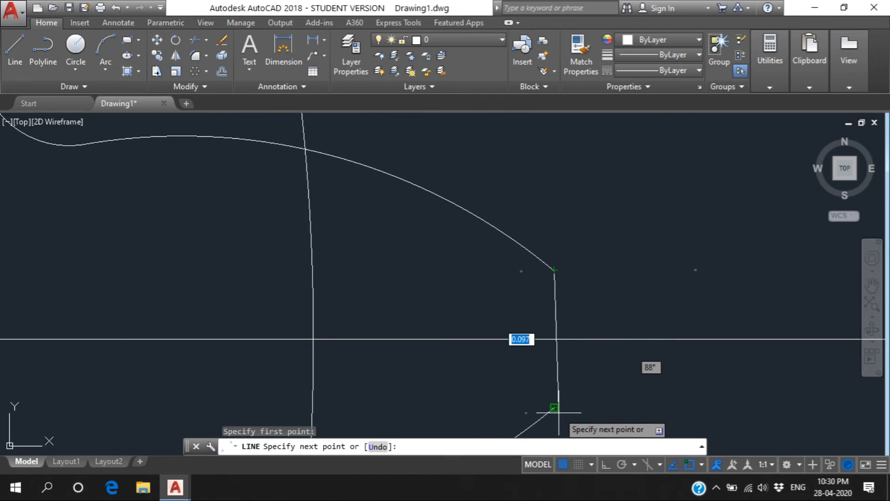
{"action": "left_click", "coordinate": [554, 408]}
{"action": "key", "text": "Escape"}
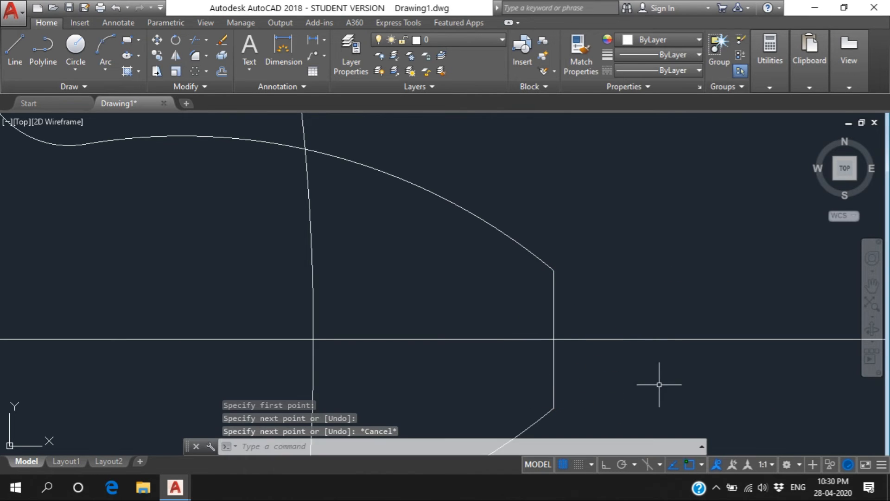
- Join the two root fillets, both flank arcs and the tip line of the tooth into a single polyline
{"action": "scroll", "coordinate": [640, 392], "scroll_direction": "up", "scroll_amount": 2}
{"action": "scroll", "coordinate": [641, 392], "scroll_direction": "down", "scroll_amount": 6}
{"action": "scroll", "coordinate": [649, 390], "scroll_direction": "down", "scroll_amount": 2}
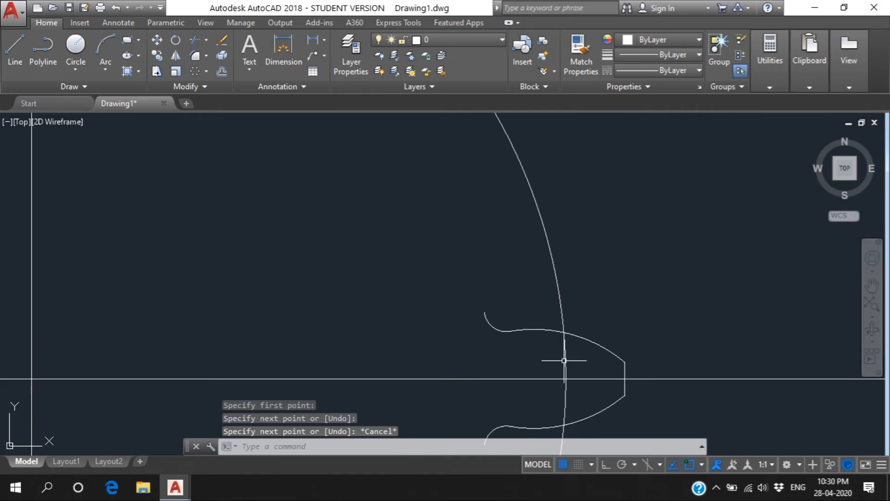
{"action": "left_click", "coordinate": [488, 326]}
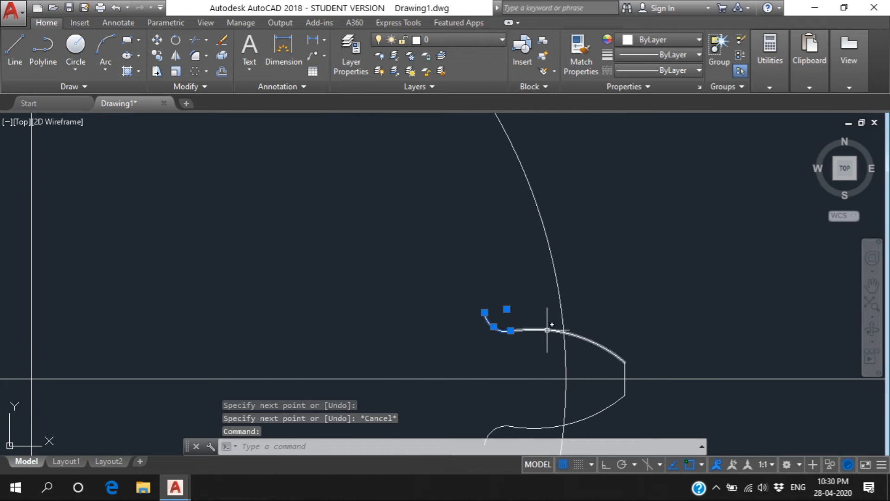
{"action": "left_click", "coordinate": [564, 330]}
{"action": "left_click", "coordinate": [626, 378]}
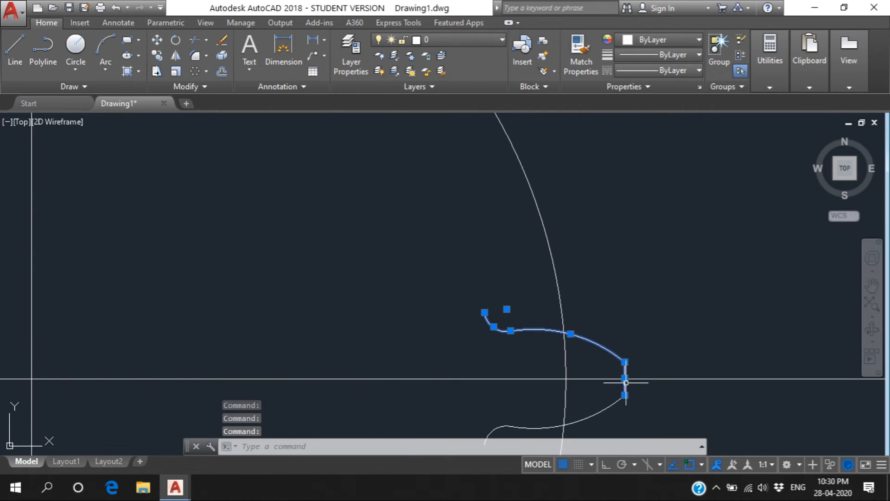
{"action": "left_click", "coordinate": [601, 409]}
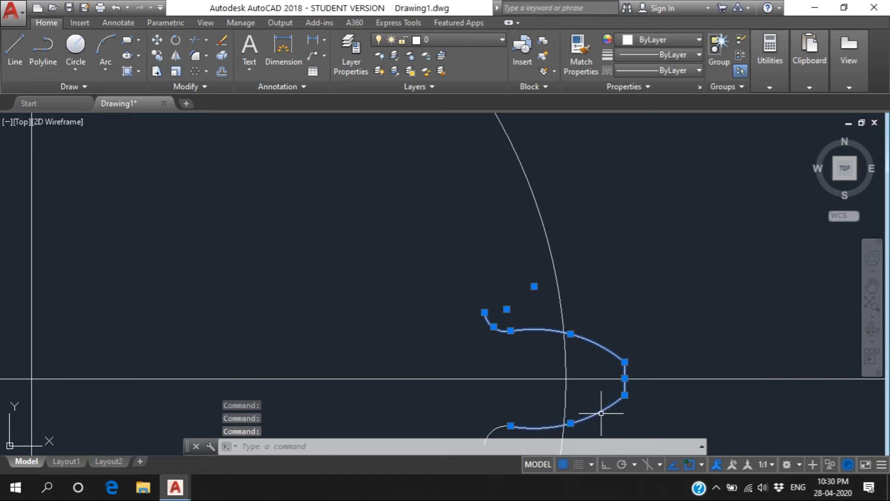
{"action": "left_click", "coordinate": [491, 427]}
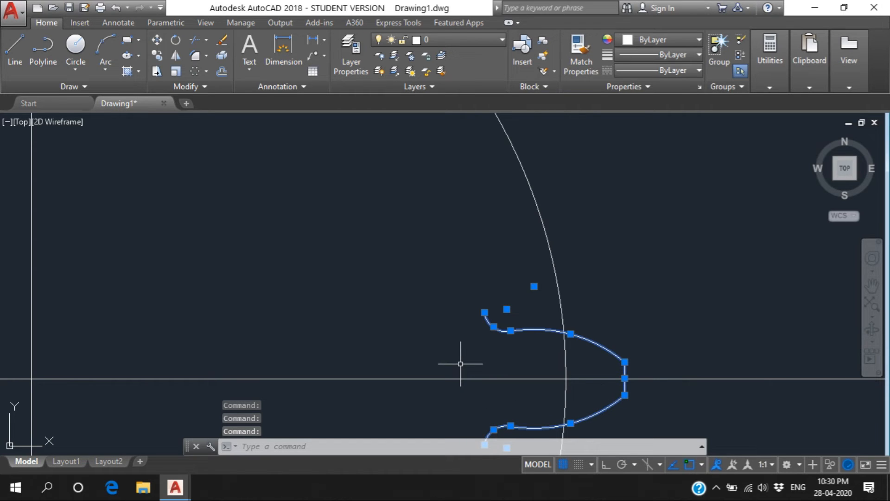
{"action": "type", "text": "JOIN"}
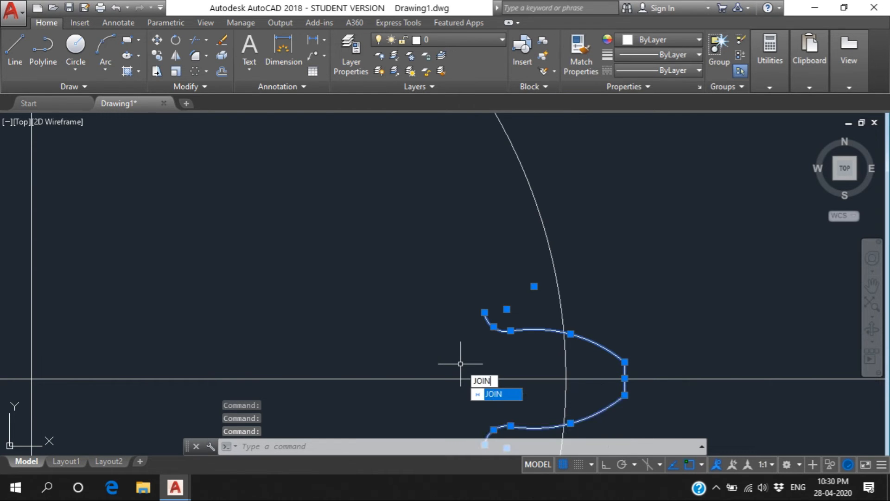
{"action": "key", "text": "Return"}
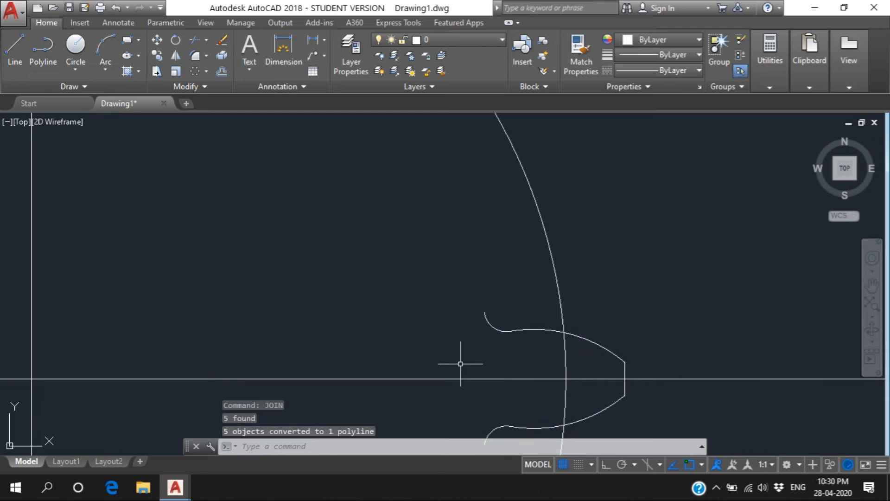
- Polar array the joined tooth about the centerline intersection with 18 items
{"action": "left_click", "coordinate": [533, 331]}
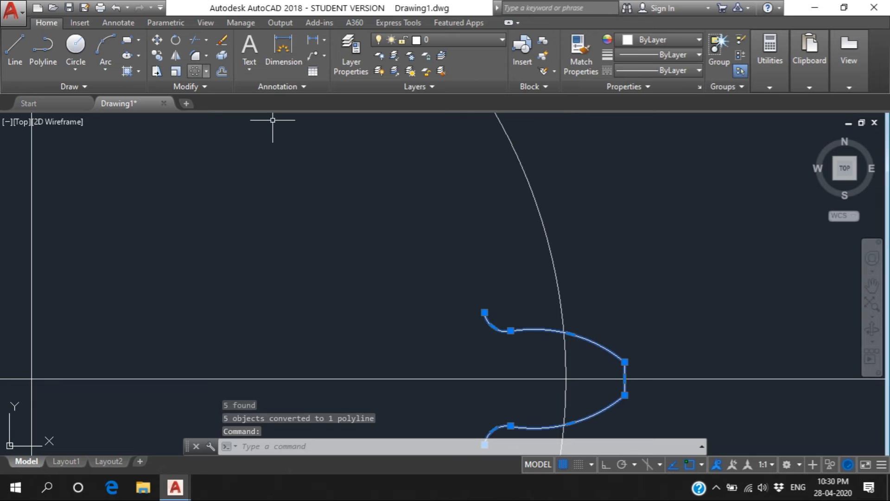
{"action": "left_click", "coordinate": [194, 71]}
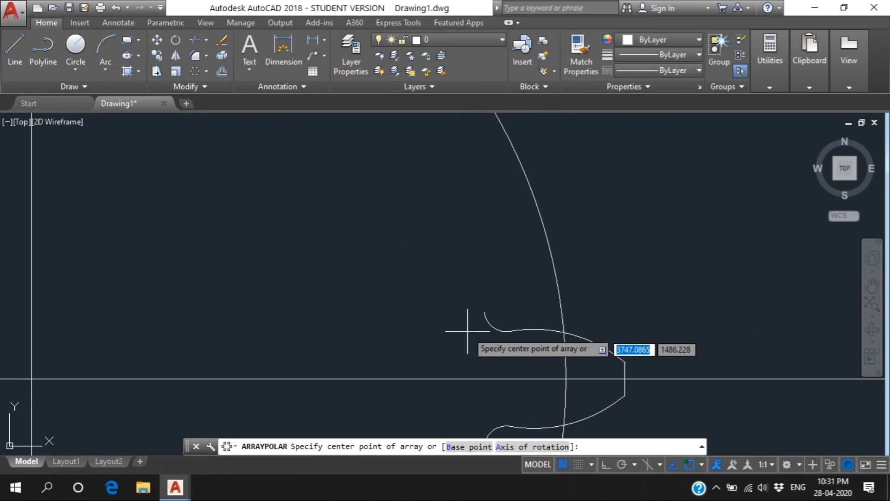
{"action": "scroll", "coordinate": [328, 358], "scroll_direction": "down", "scroll_amount": 4}
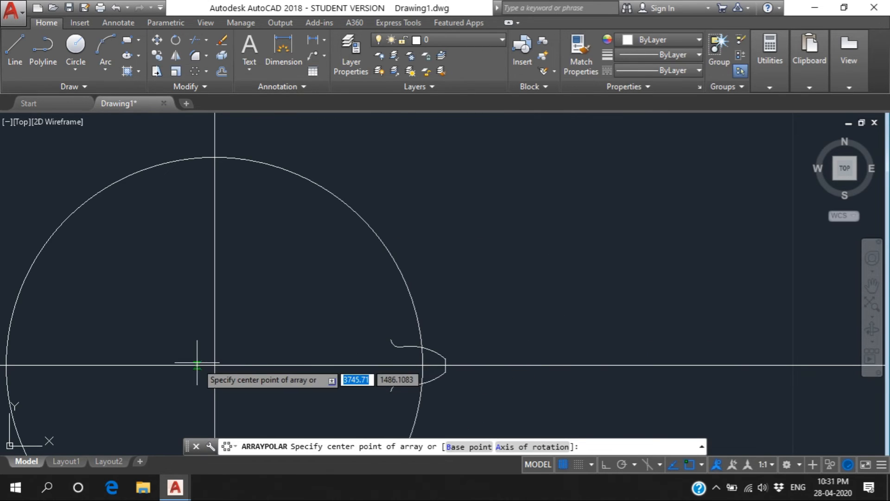
{"action": "left_click", "coordinate": [214, 365]}
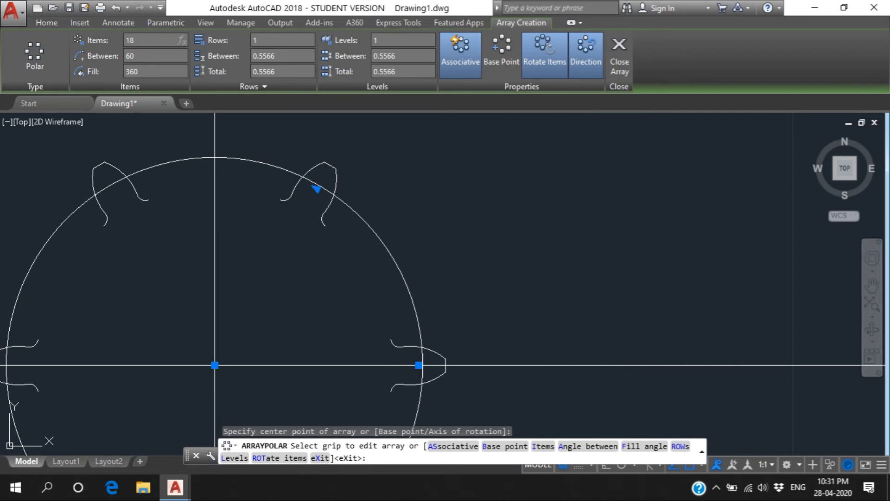
{"action": "type", "text": "18"}
{"action": "key", "text": "Return"}
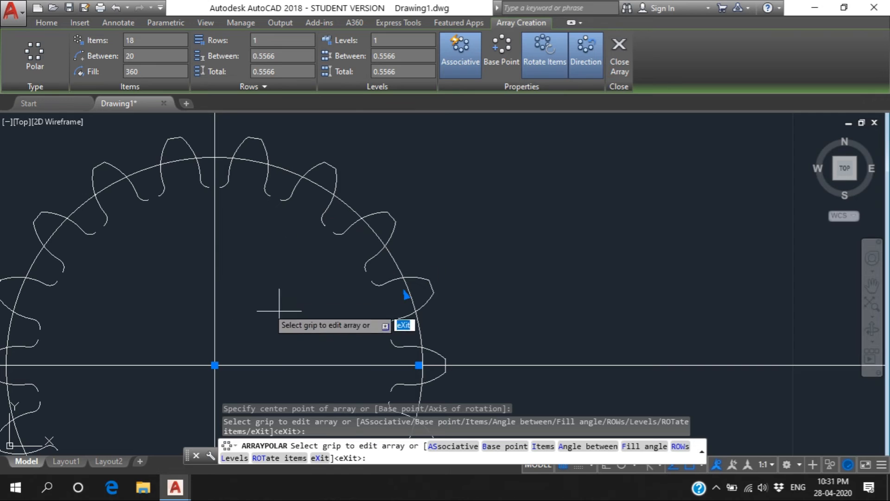
- Finish the polar array of teeth and explode it into separate tooth polylines
{"action": "scroll", "coordinate": [294, 308], "scroll_direction": "down", "scroll_amount": 3}
{"action": "scroll", "coordinate": [291, 317], "scroll_direction": "down", "scroll_amount": 2}
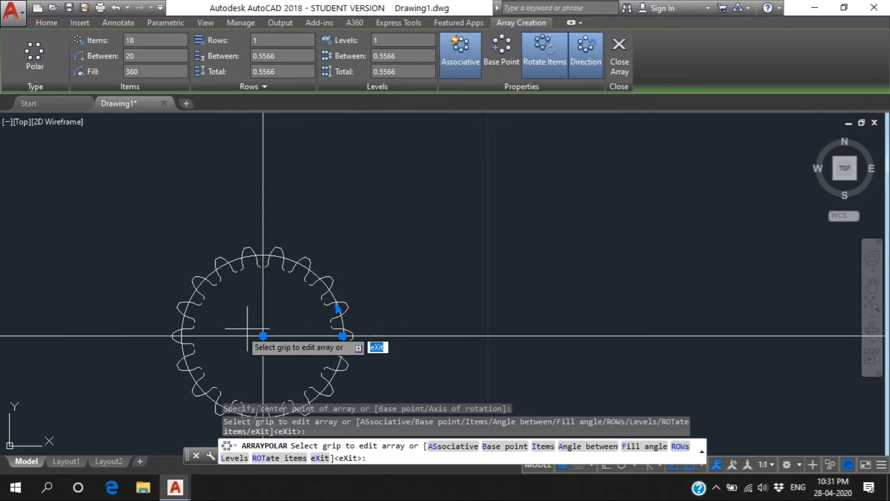
{"action": "scroll", "coordinate": [118, 367], "scroll_direction": "up", "scroll_amount": 2}
{"action": "scroll", "coordinate": [119, 367], "scroll_direction": "up", "scroll_amount": 2}
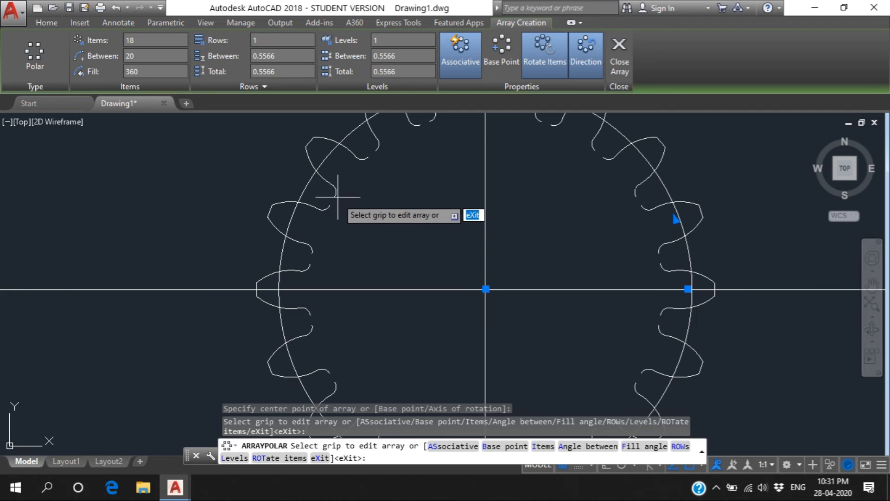
{"action": "scroll", "coordinate": [344, 200], "scroll_direction": "up", "scroll_amount": 3}
{"action": "scroll", "coordinate": [345, 199], "scroll_direction": "down", "scroll_amount": 1}
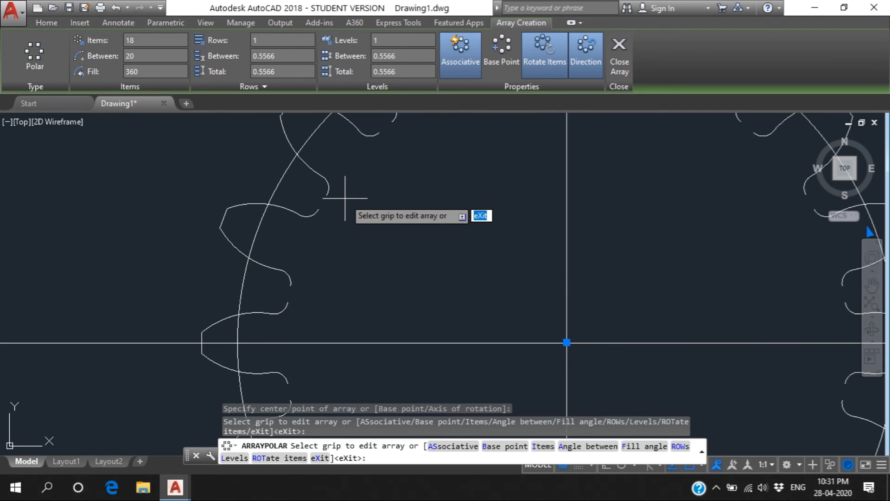
{"action": "key", "text": "Escape"}
{"action": "left_click", "coordinate": [306, 162]}
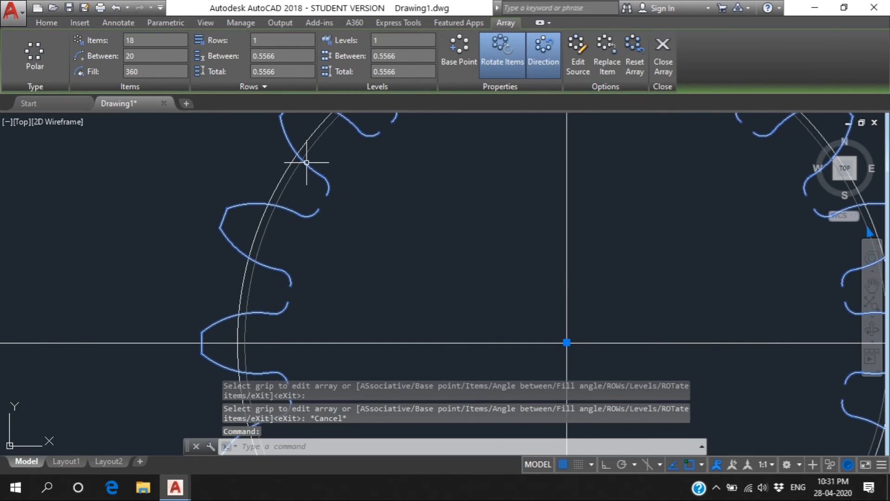
{"action": "key", "text": "Escape"}
{"action": "left_click", "coordinate": [307, 163]}
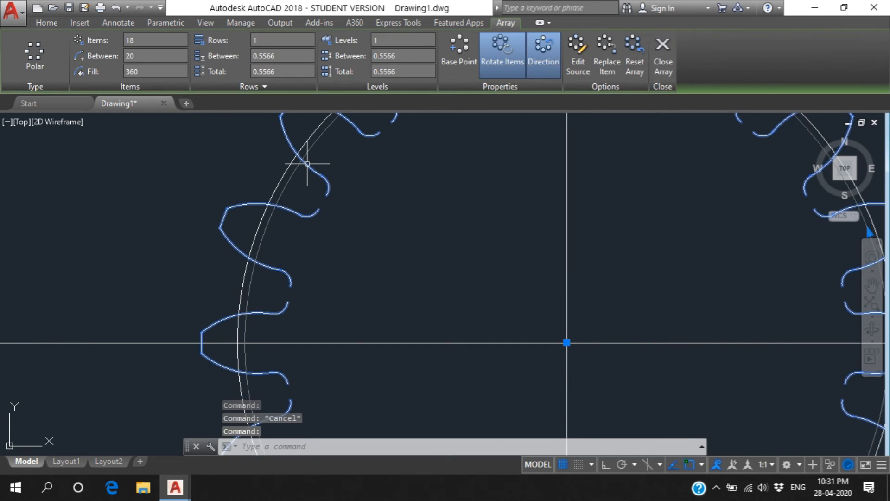
{"action": "type", "text": "EX"}
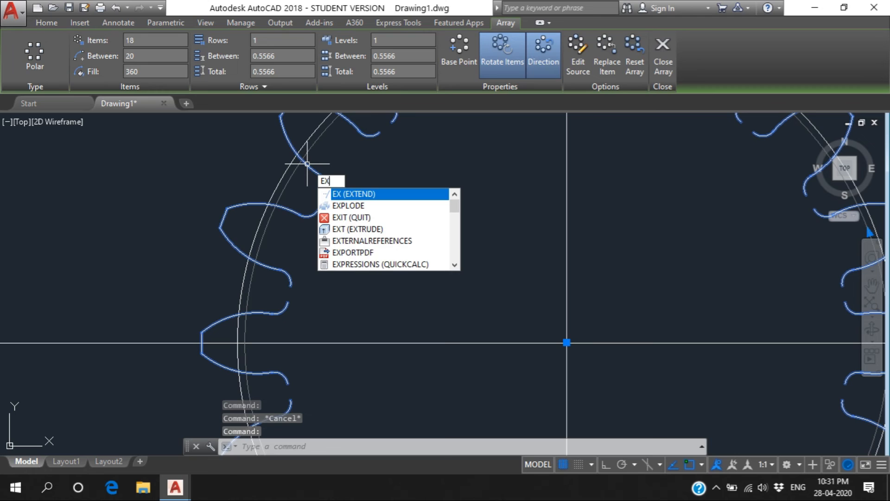
{"action": "key", "text": "Down"}
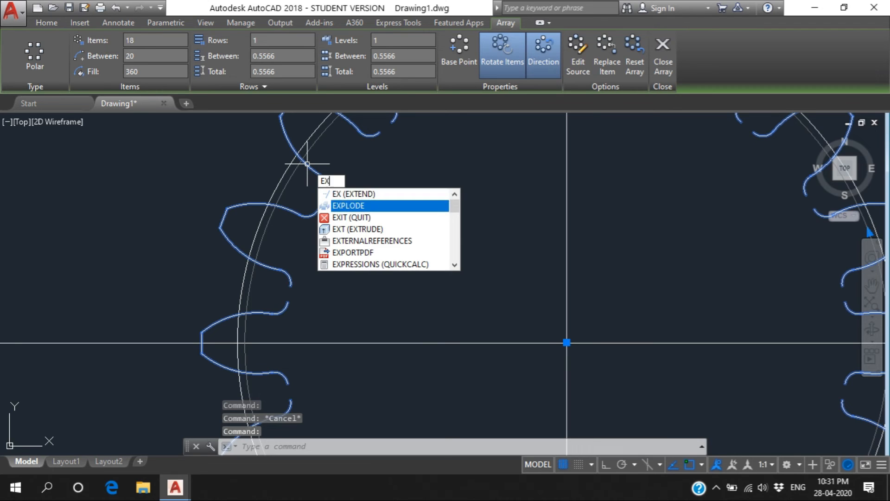
{"action": "key", "text": "Return"}
{"action": "left_click", "coordinate": [316, 172]}
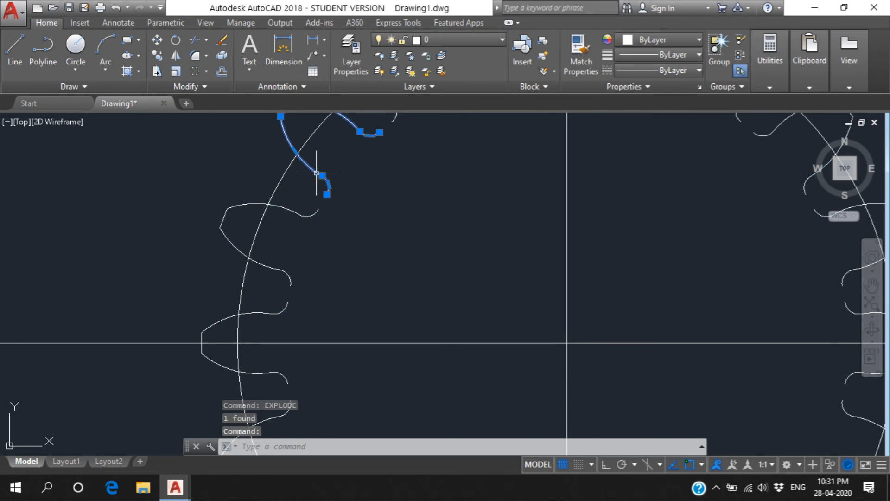
{"action": "key", "text": "Escape"}
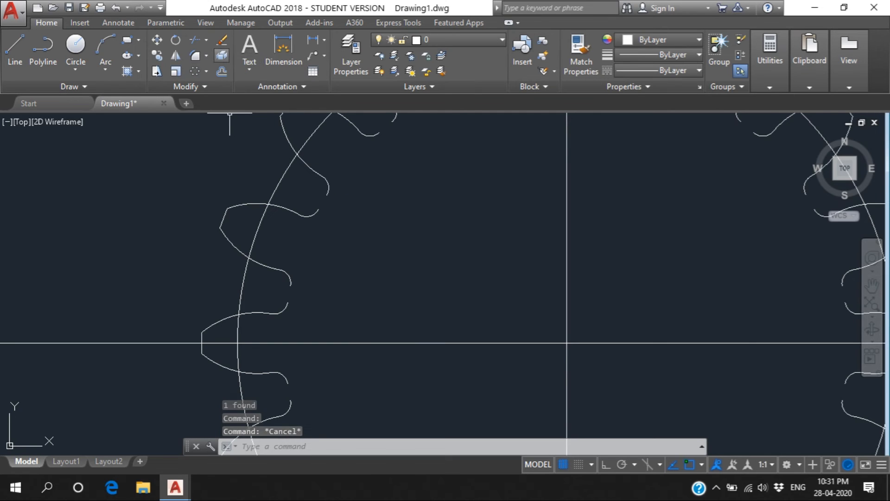
- Bridge the root gap between the leftmost tooth and the tooth above it with Blend Curves
{"action": "left_click", "coordinate": [207, 56]}
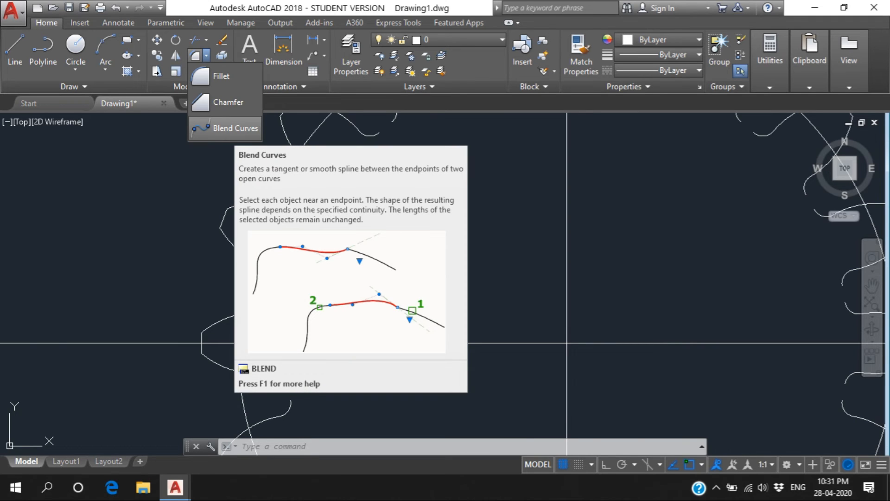
{"action": "left_click", "coordinate": [230, 128]}
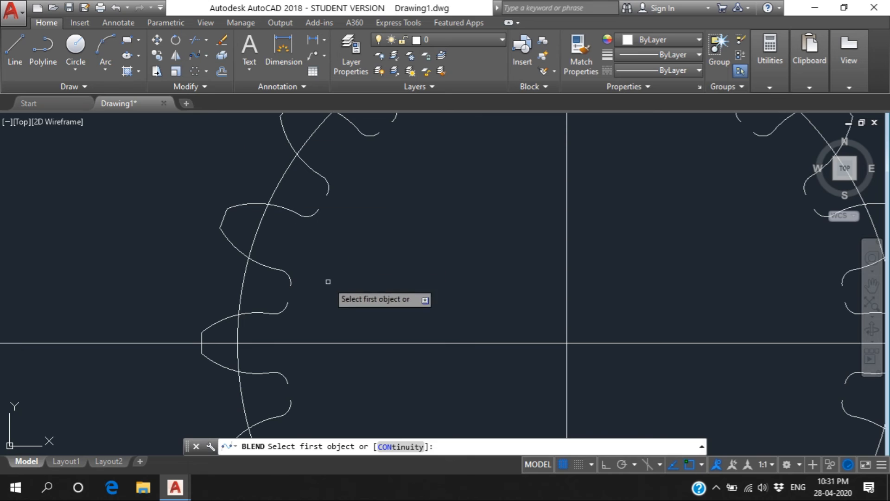
{"action": "left_click", "coordinate": [284, 312]}
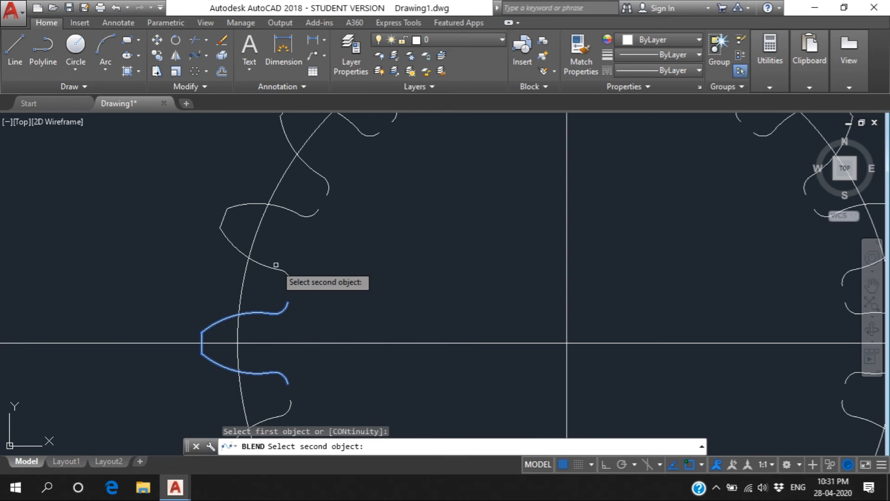
{"action": "left_click", "coordinate": [274, 268]}
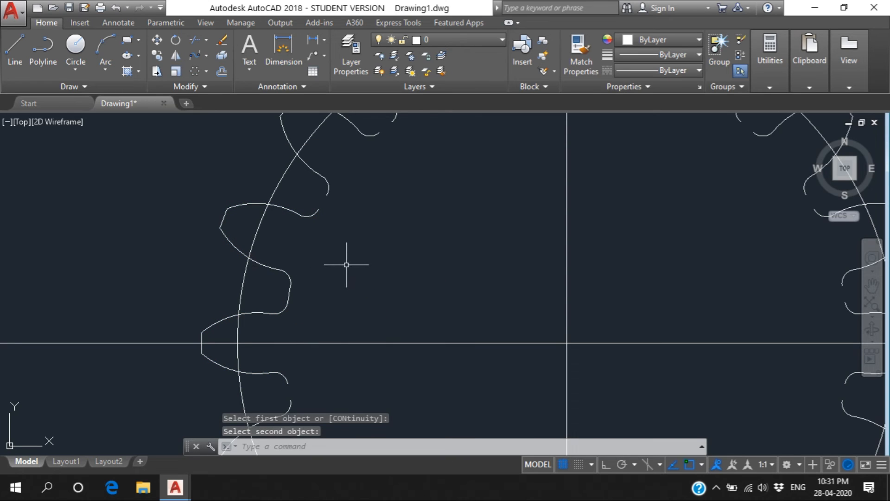
- Convert the blend spline between the two tooth roots to a polyline with a precision of 10
{"action": "double_click", "coordinate": [289, 299]}
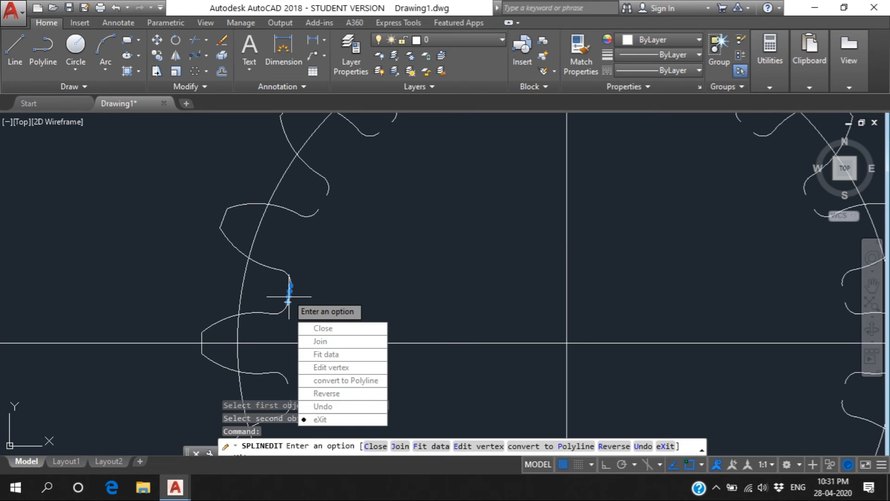
{"action": "key", "text": "Down"}
{"action": "key", "text": "Down"}
{"action": "key", "text": "Down"}
{"action": "key", "text": "Down"}
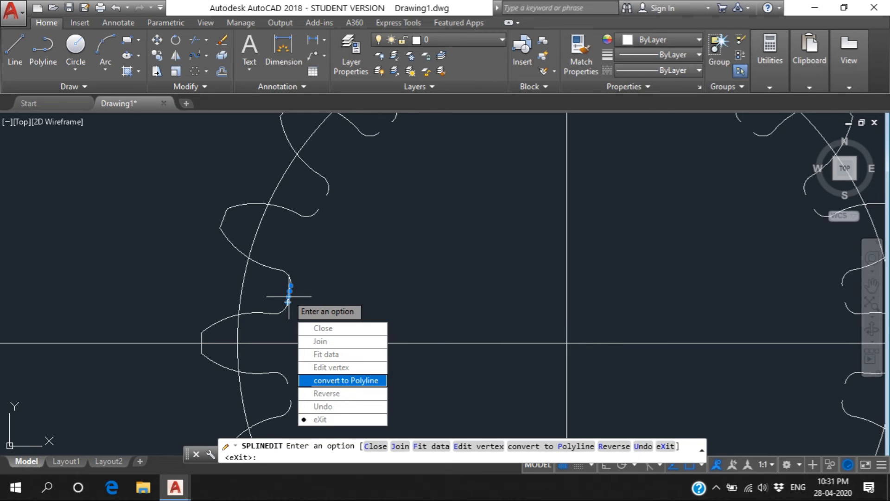
{"action": "key", "text": "Return"}
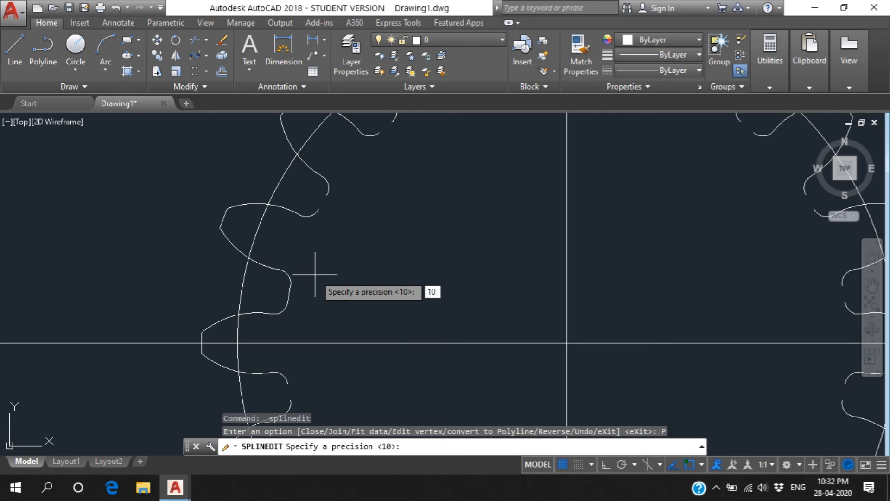
{"action": "key", "text": "Return"}
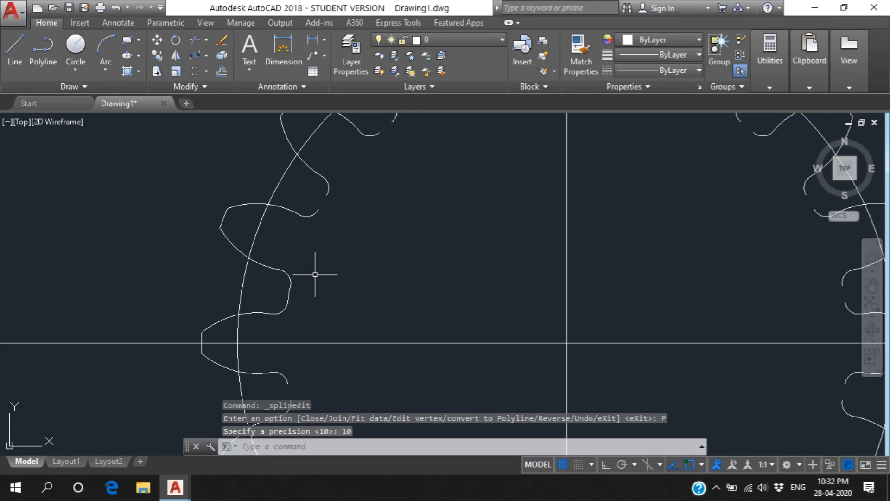
- Polar array the root connecting polyline about the centerline intersection with 18 items
{"action": "left_click", "coordinate": [288, 295]}
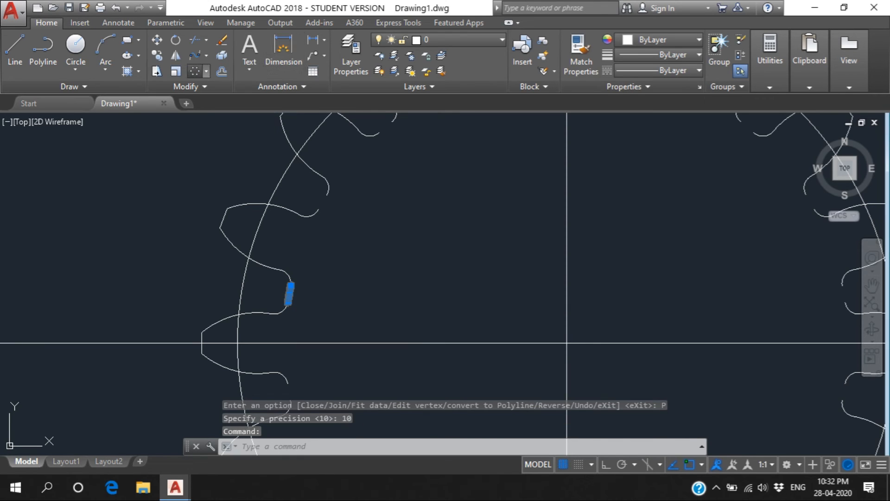
{"action": "left_click", "coordinate": [194, 71]}
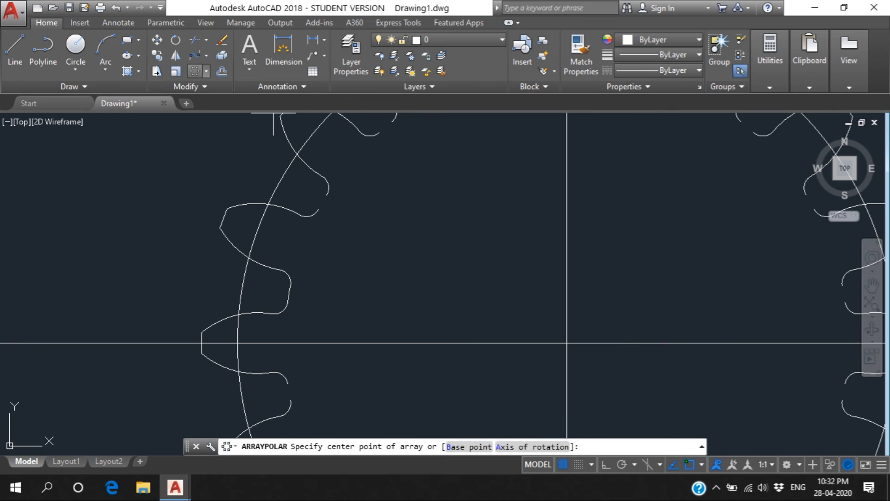
{"action": "left_click", "coordinate": [566, 343]}
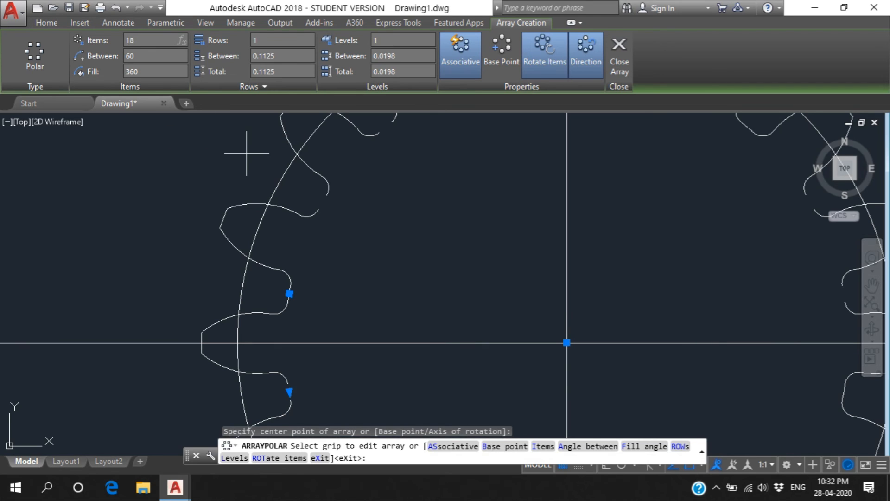
{"action": "key", "text": "Return"}
{"action": "scroll", "coordinate": [247, 153], "scroll_direction": "down", "scroll_amount": 4}
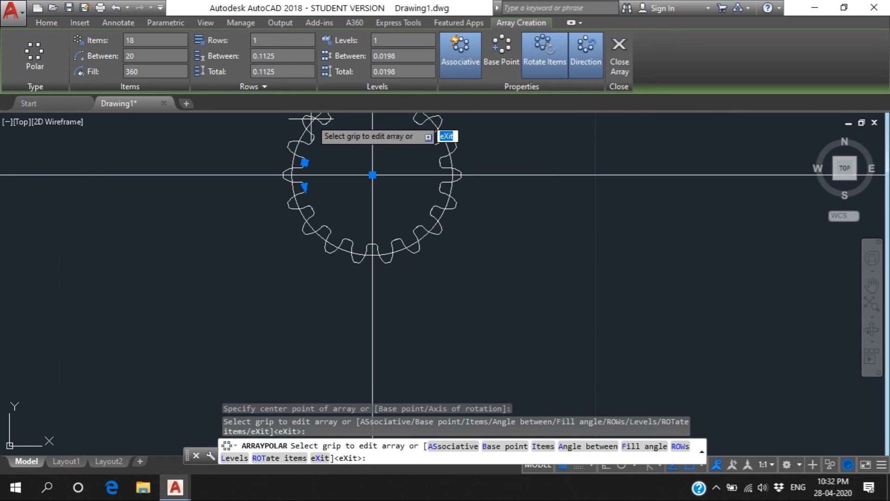
{"action": "scroll", "coordinate": [244, 125], "scroll_direction": "up", "scroll_amount": 3}
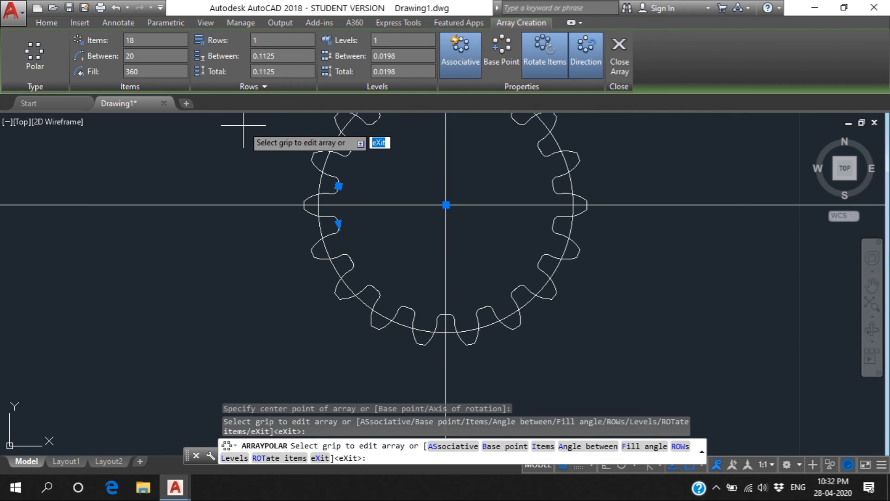
{"action": "scroll", "coordinate": [244, 124], "scroll_direction": "down", "scroll_amount": 3}
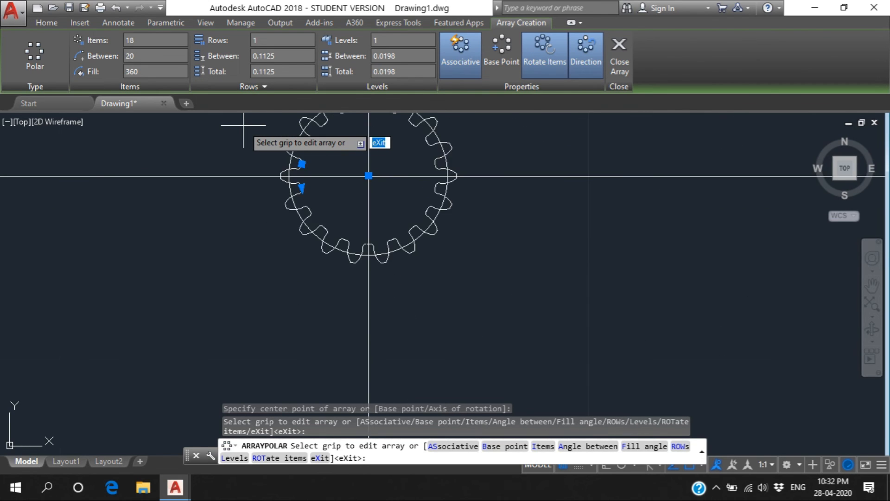
{"action": "scroll", "coordinate": [244, 125], "scroll_direction": "up", "scroll_amount": 2}
{"action": "left_click", "coordinate": [356, 206]}
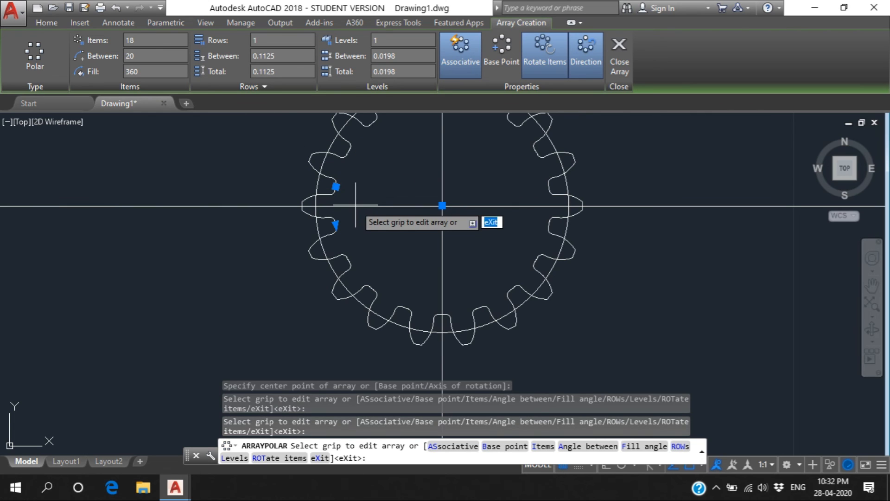
{"action": "key", "text": "Return"}
{"action": "key", "text": "Escape"}
- Erase the horizontal and vertical construction lines through the gear center
{"action": "left_click", "coordinate": [378, 205]}
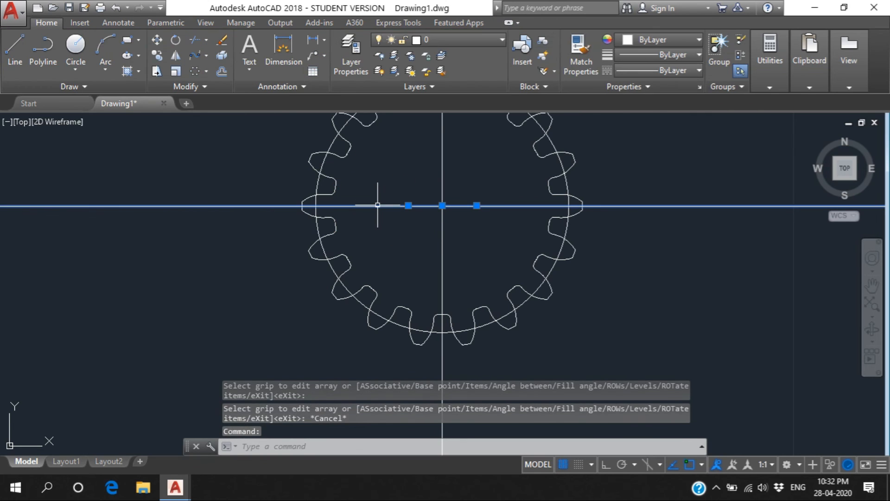
{"action": "key", "text": "Delete"}
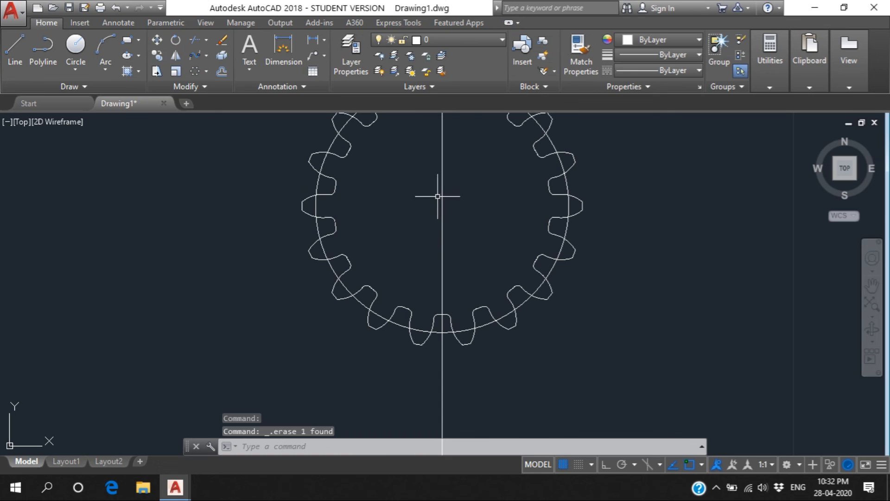
{"action": "left_click", "coordinate": [443, 197]}
{"action": "key", "text": "Delete"}
{"action": "scroll", "coordinate": [443, 194], "scroll_direction": "down", "scroll_amount": 1}
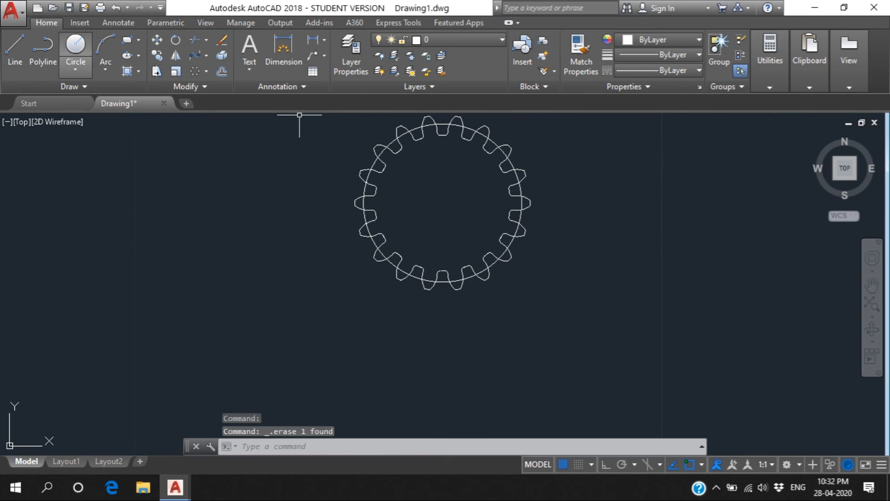
- Draw a bore circle with a radius of .20 at the gear center
{"action": "left_click", "coordinate": [75, 69]}
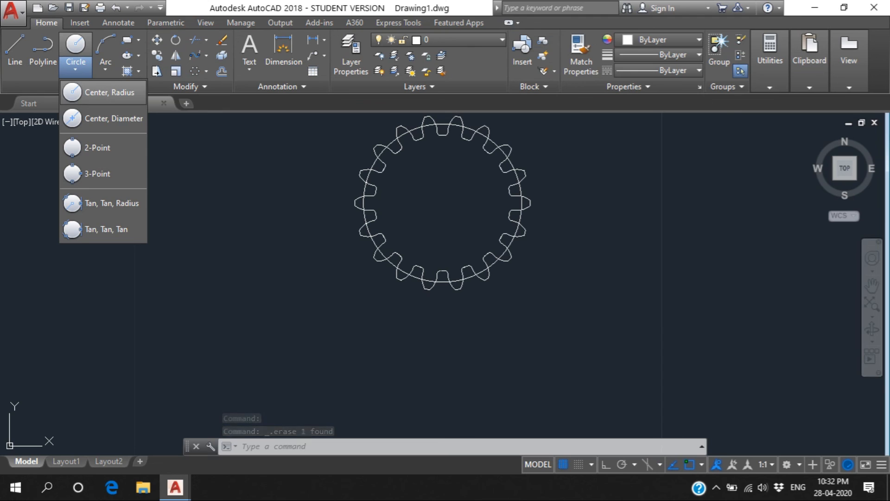
{"action": "left_click", "coordinate": [109, 92]}
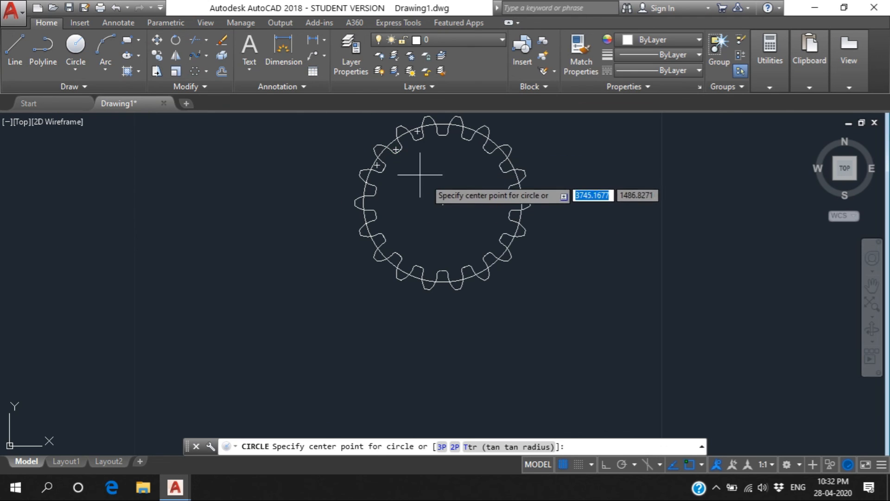
{"action": "left_click", "coordinate": [443, 202]}
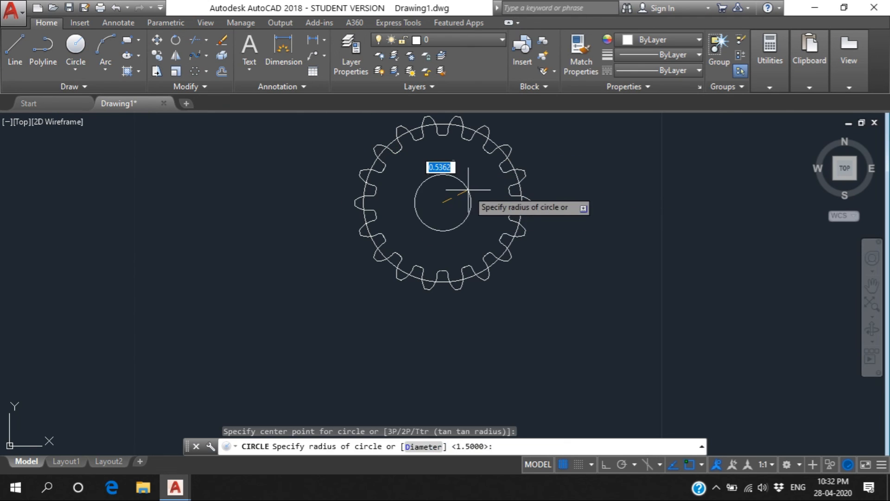
{"action": "type", "text": ".20"}
{"action": "key", "text": "Return"}
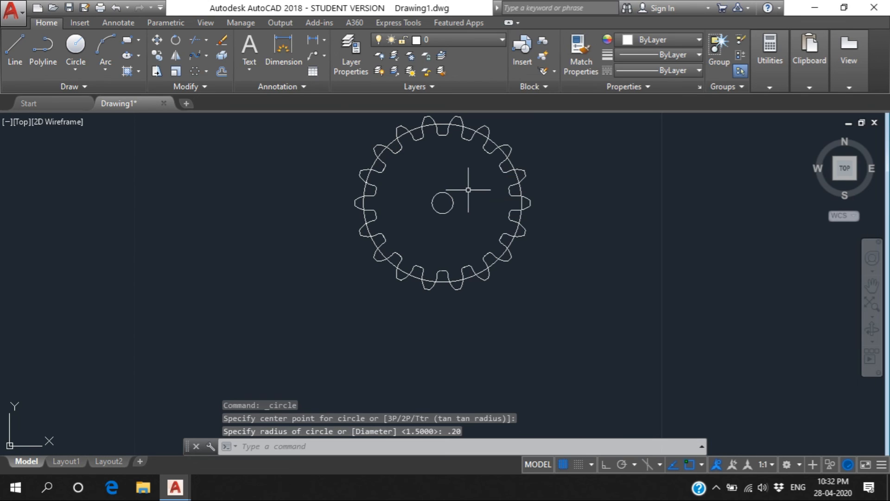
- Erase the large circle that runs through the middle of the teeth
{"action": "left_click", "coordinate": [471, 128]}
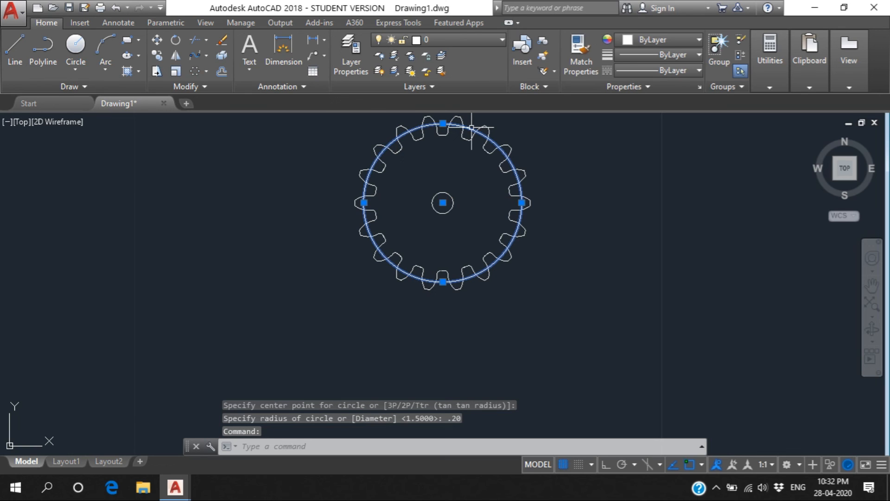
{"action": "key", "text": "Delete"}
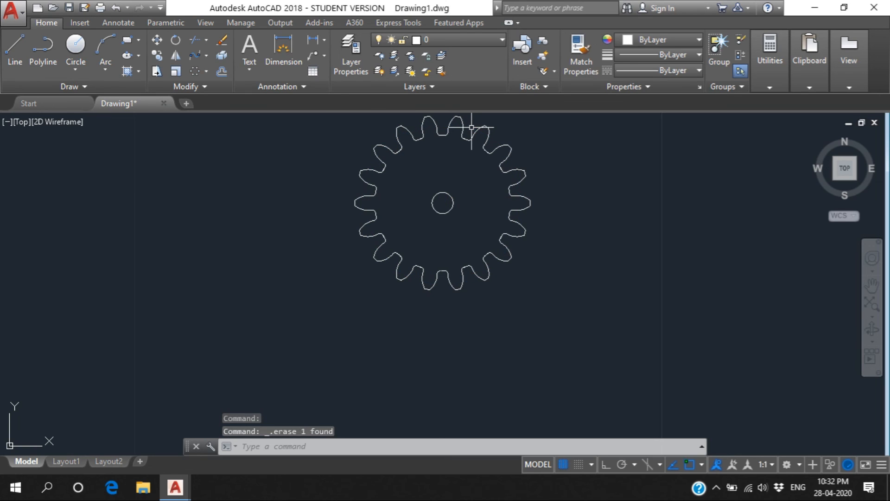